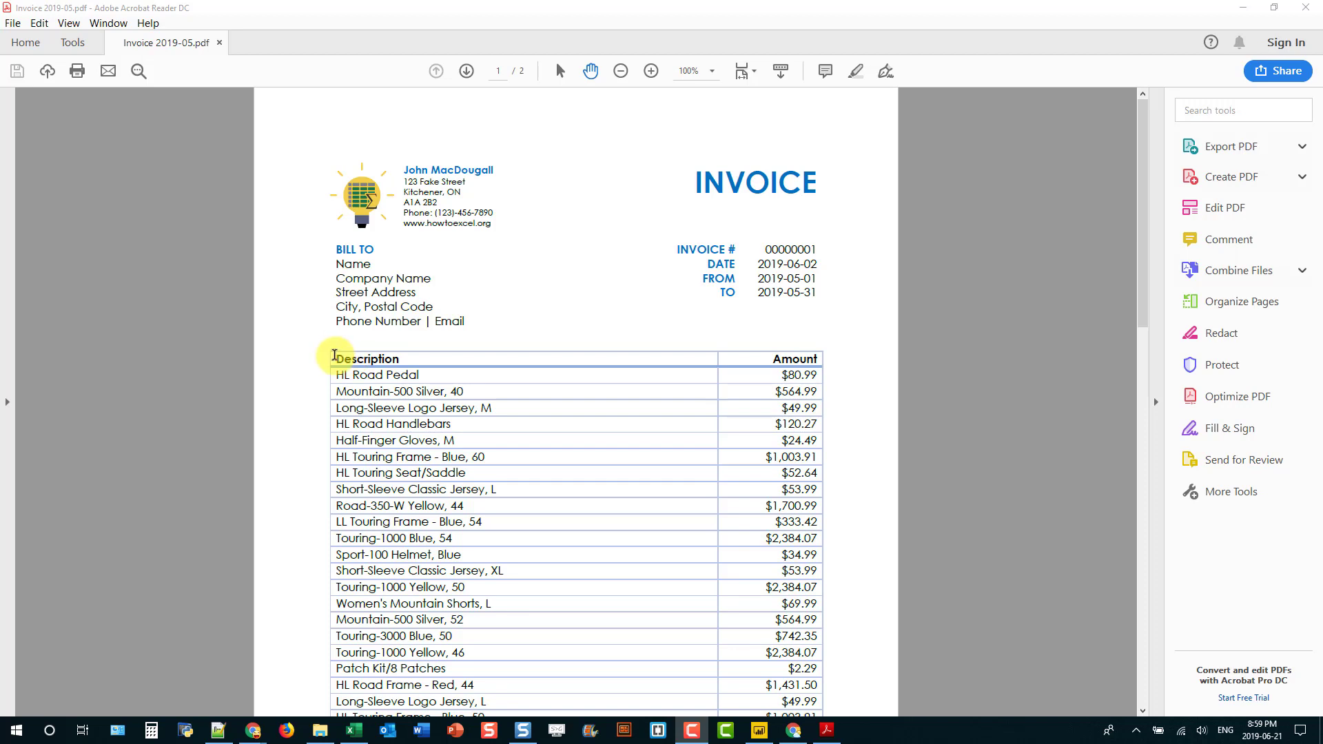
Copy the invoice's Description/Amount header and first six item rows, down to $1,003.91.
{"action": "left_click_drag", "start_coordinate": [335, 356], "coordinate": [808, 460]}
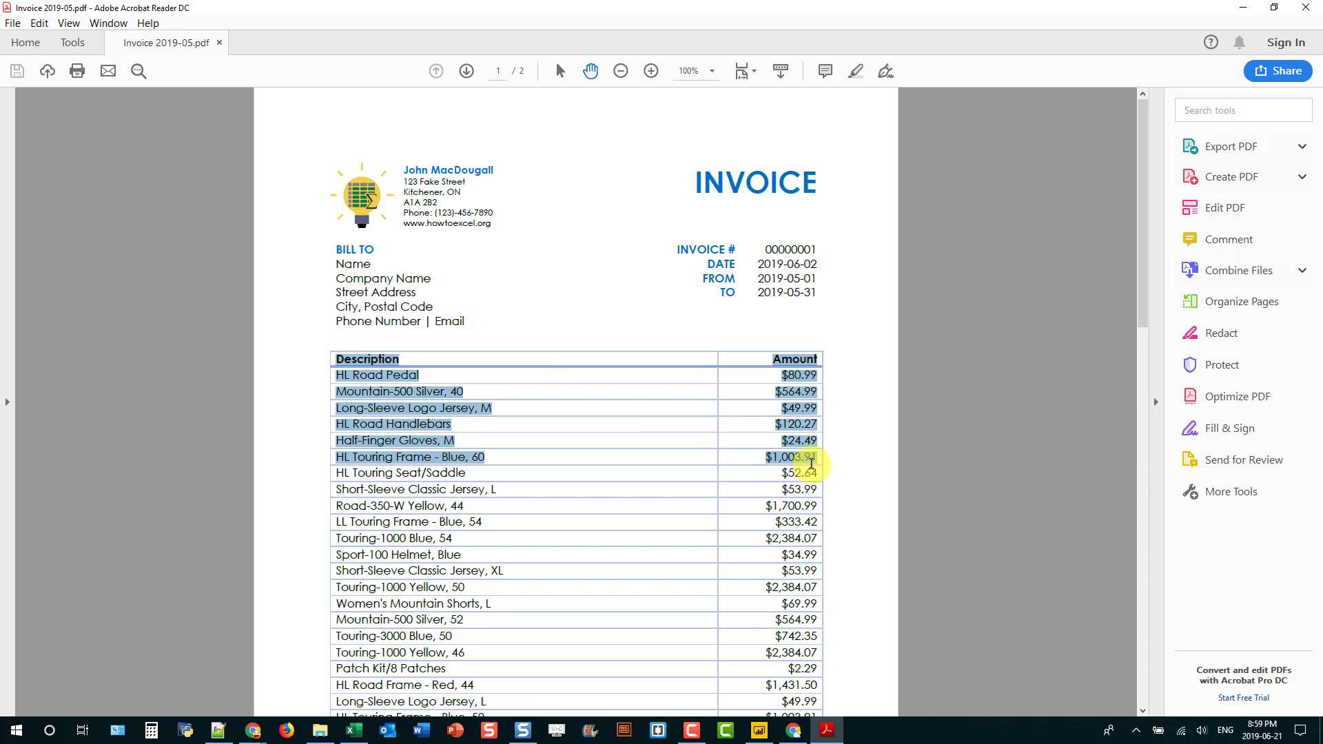
{"action": "right_click", "coordinate": [808, 460]}
{"action": "left_click", "coordinate": [820, 469]}
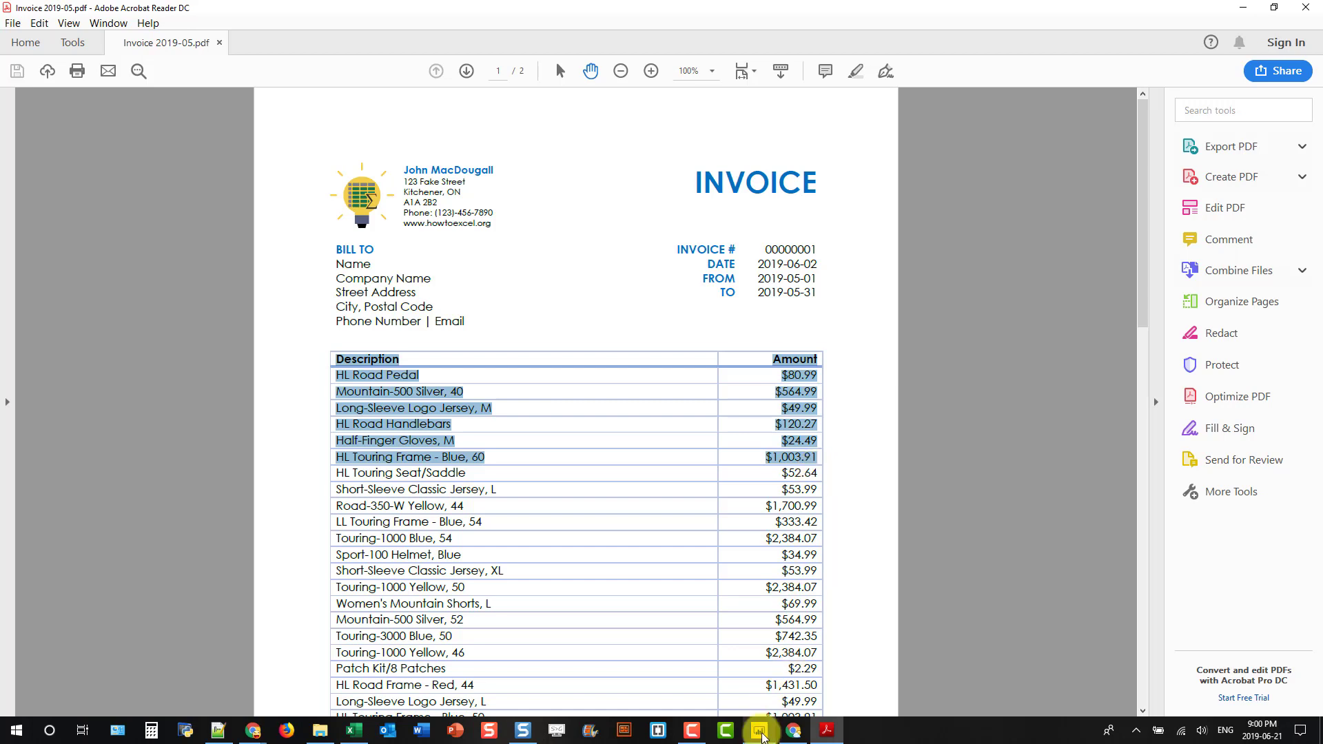
Start a PDF connector import in Power BI and choose Invoice 2019-05.pdf as the source file.
{"action": "left_click", "coordinate": [759, 730]}
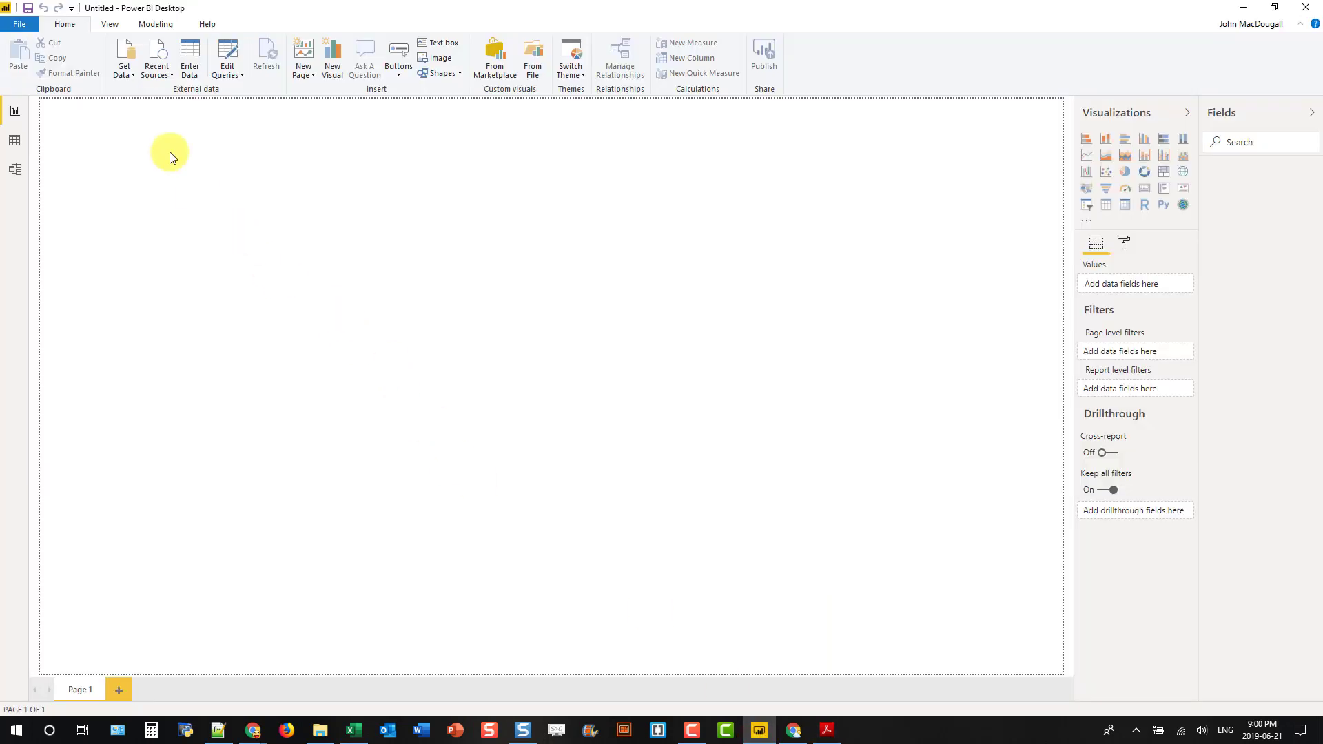
{"action": "left_click", "coordinate": [128, 69]}
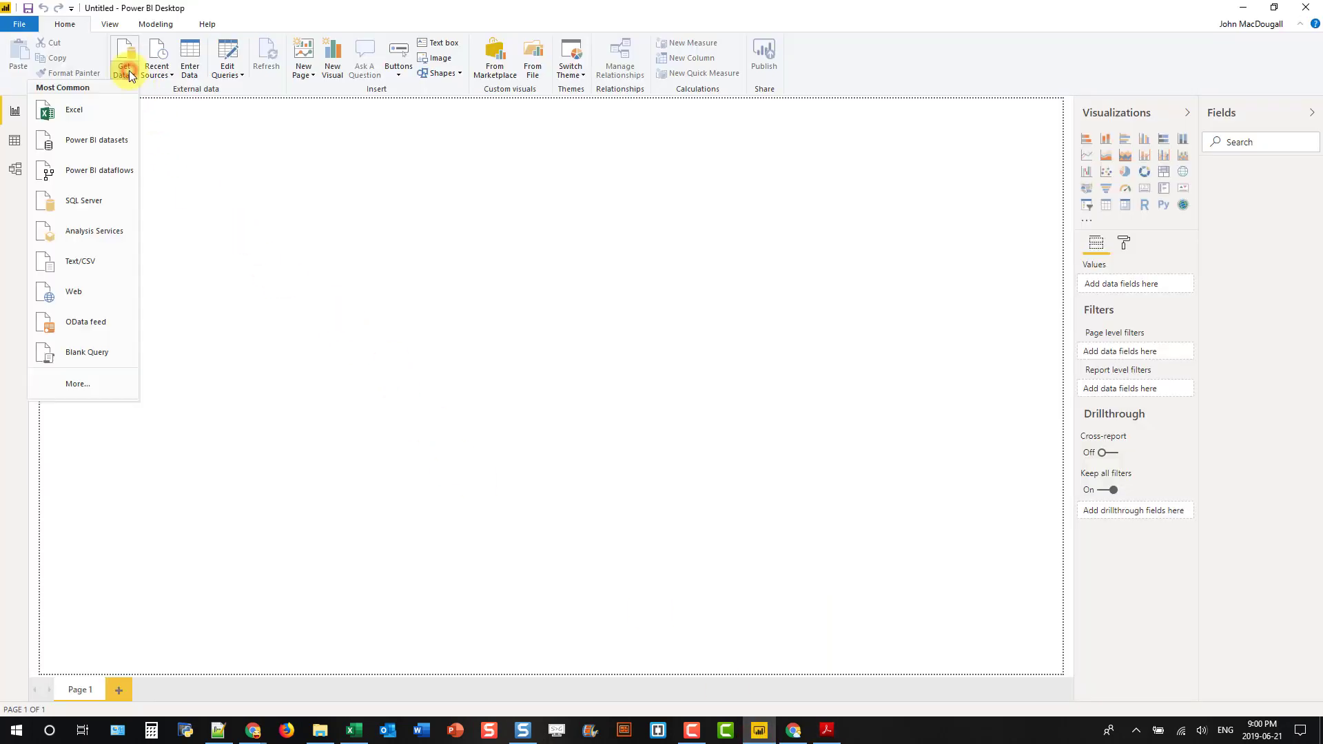
{"action": "left_click", "coordinate": [109, 380]}
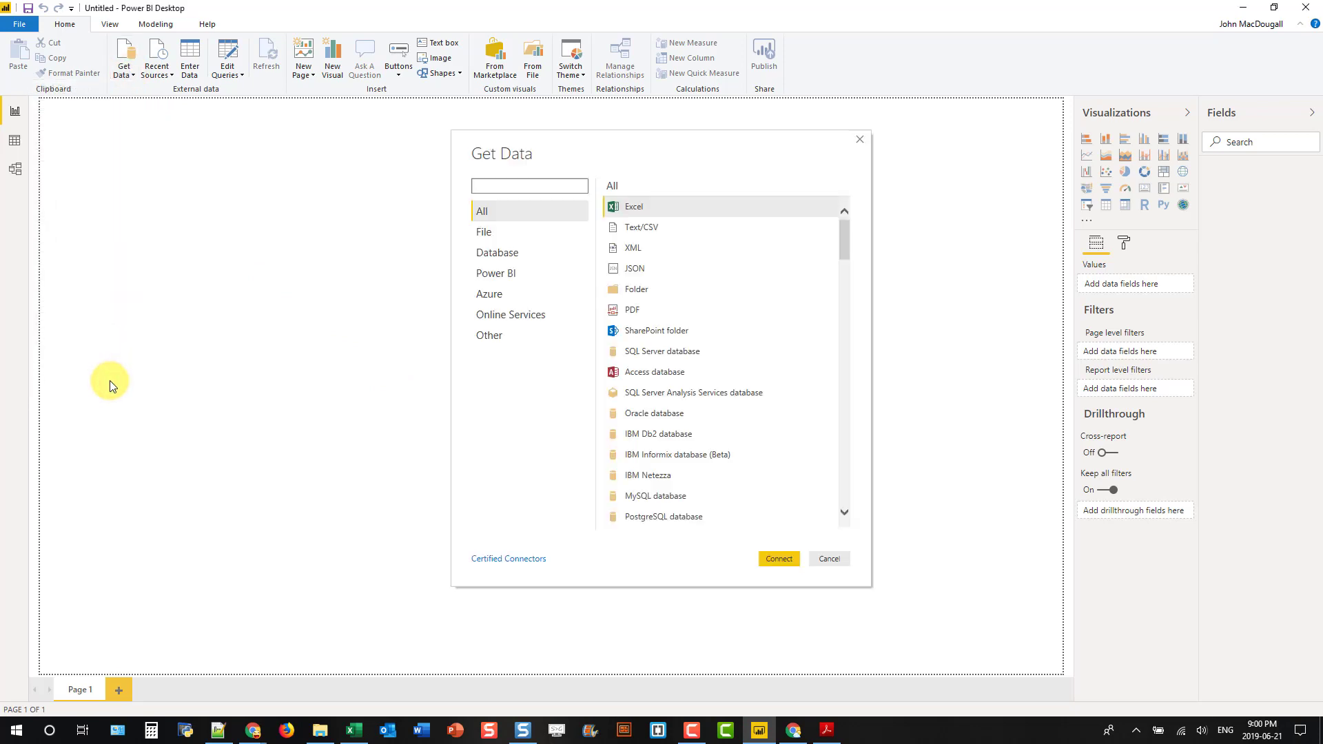
{"action": "left_click", "coordinate": [526, 186]}
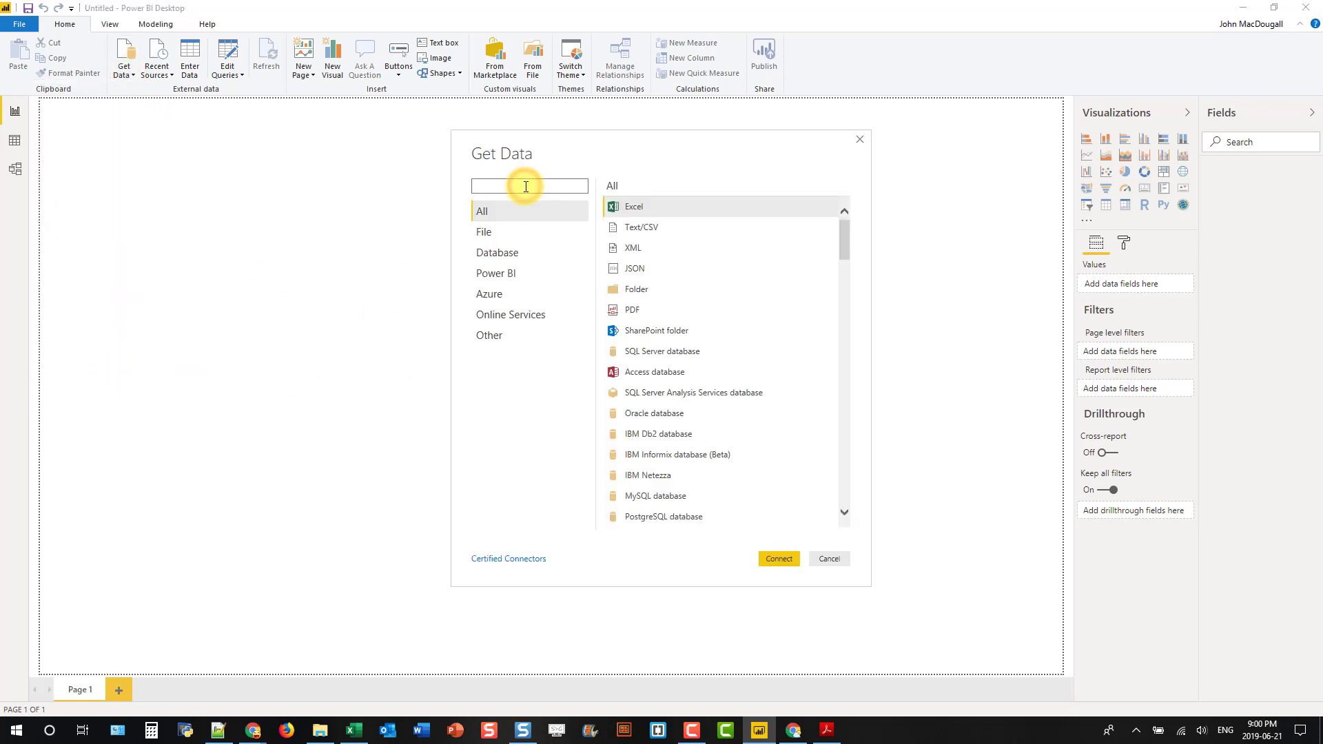
{"action": "type", "text": "PDF"}
{"action": "left_click", "coordinate": [633, 206]}
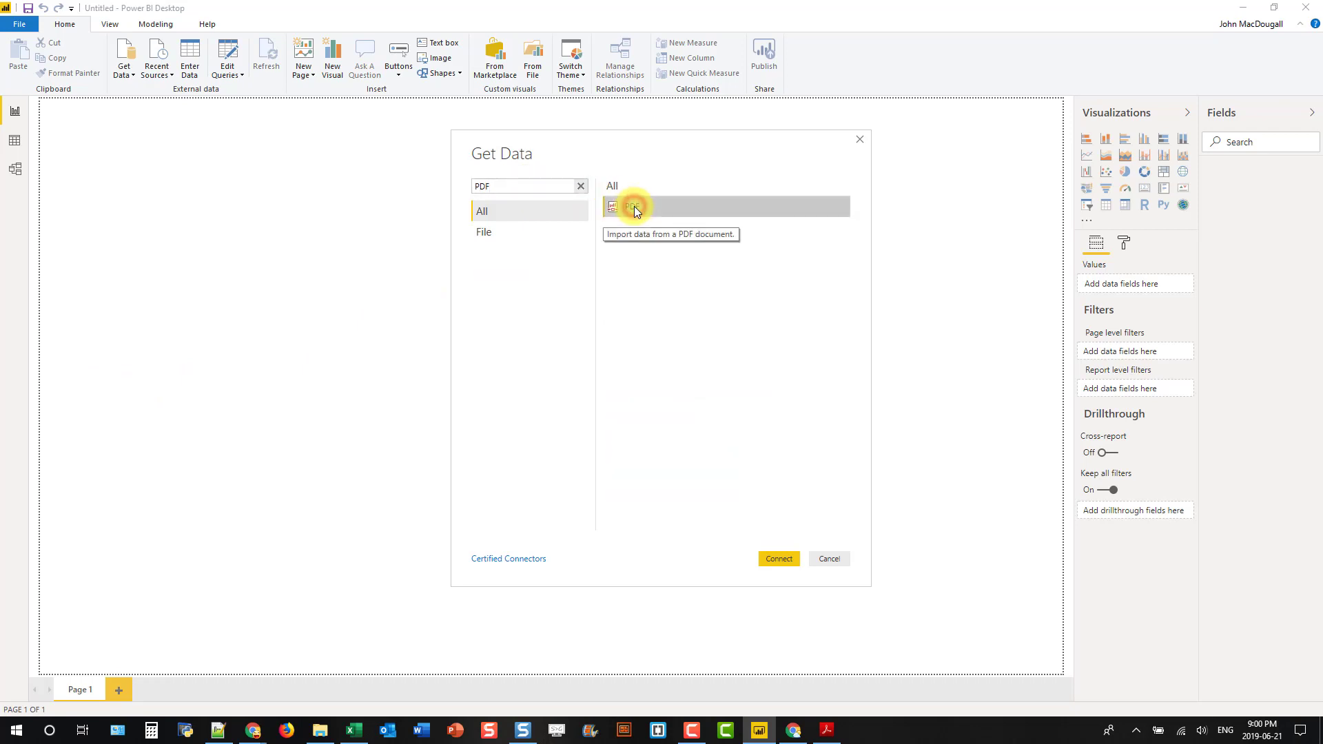
{"action": "left_click", "coordinate": [773, 559]}
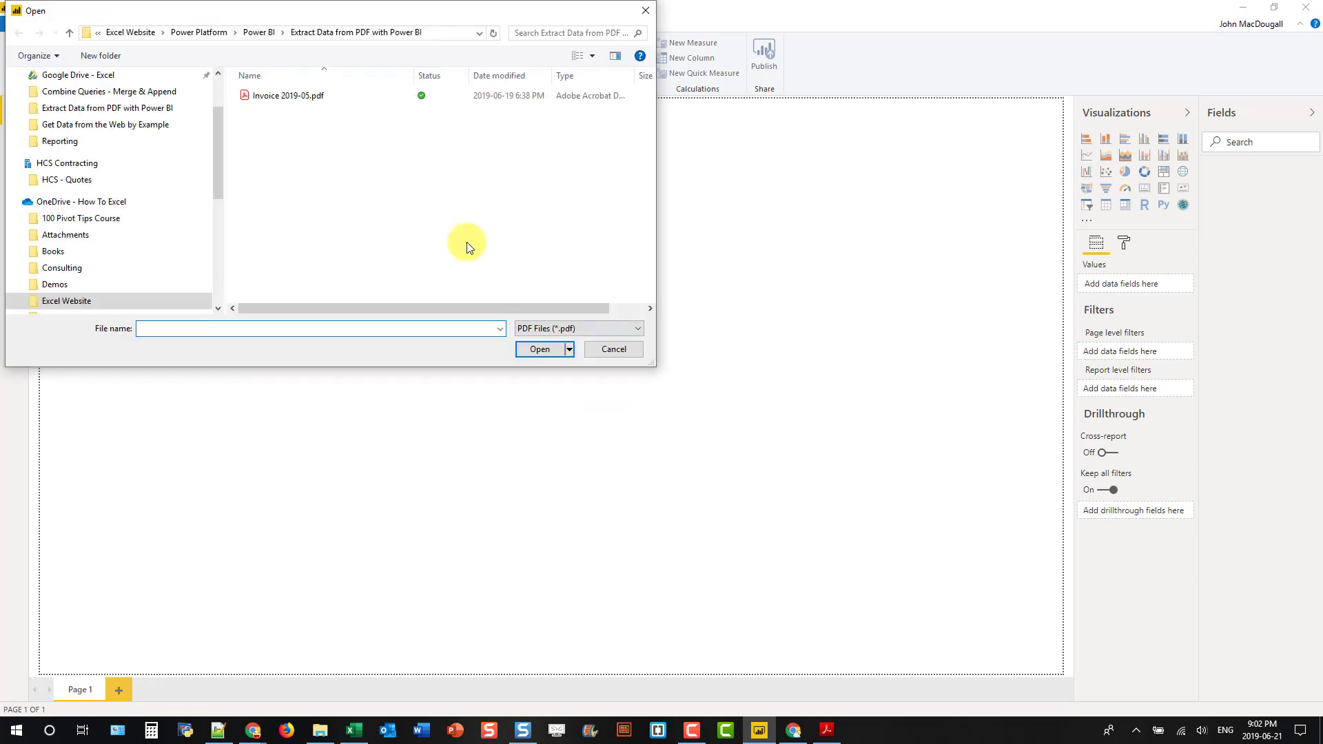
{"action": "left_click", "coordinate": [275, 97]}
Open Invoice 2019-05.pdf in the Navigator and preview Table001, Table002, Table003 and Table004 in turn.
{"action": "left_click", "coordinate": [540, 349]}
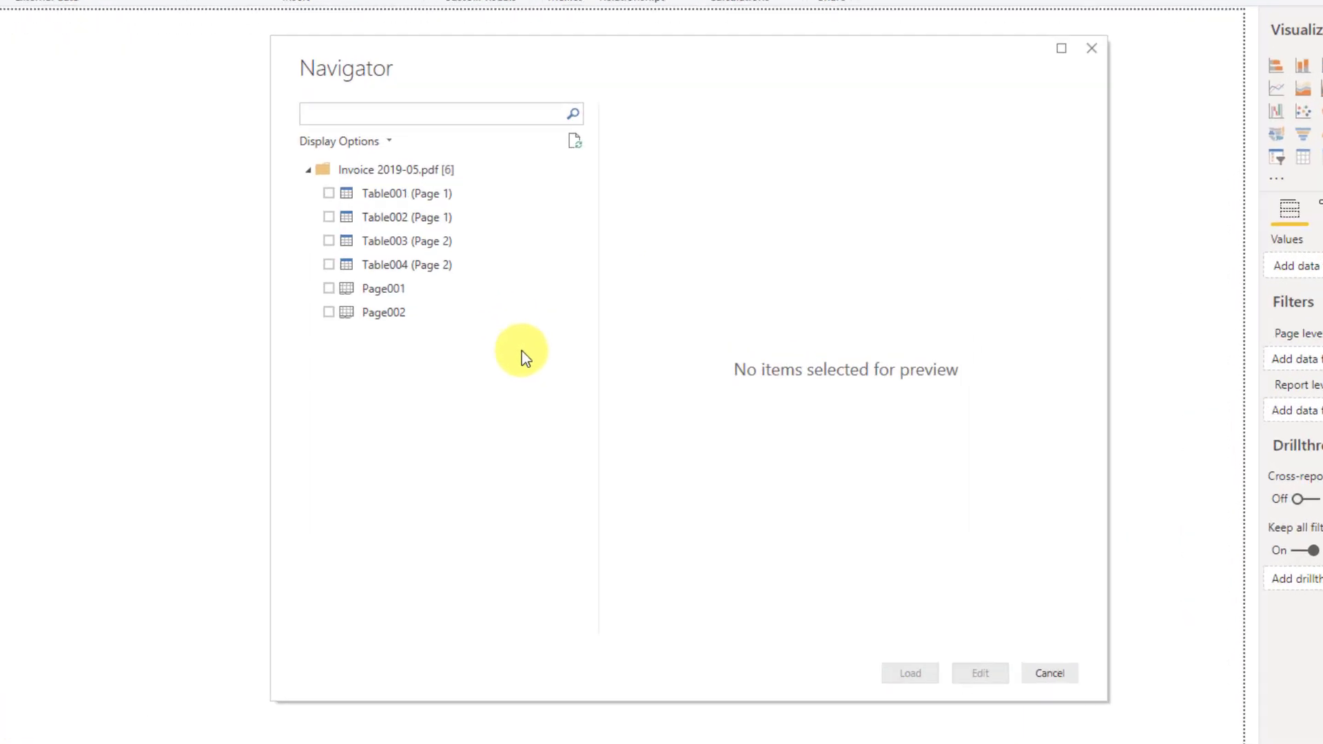
{"action": "left_click", "coordinate": [466, 160]}
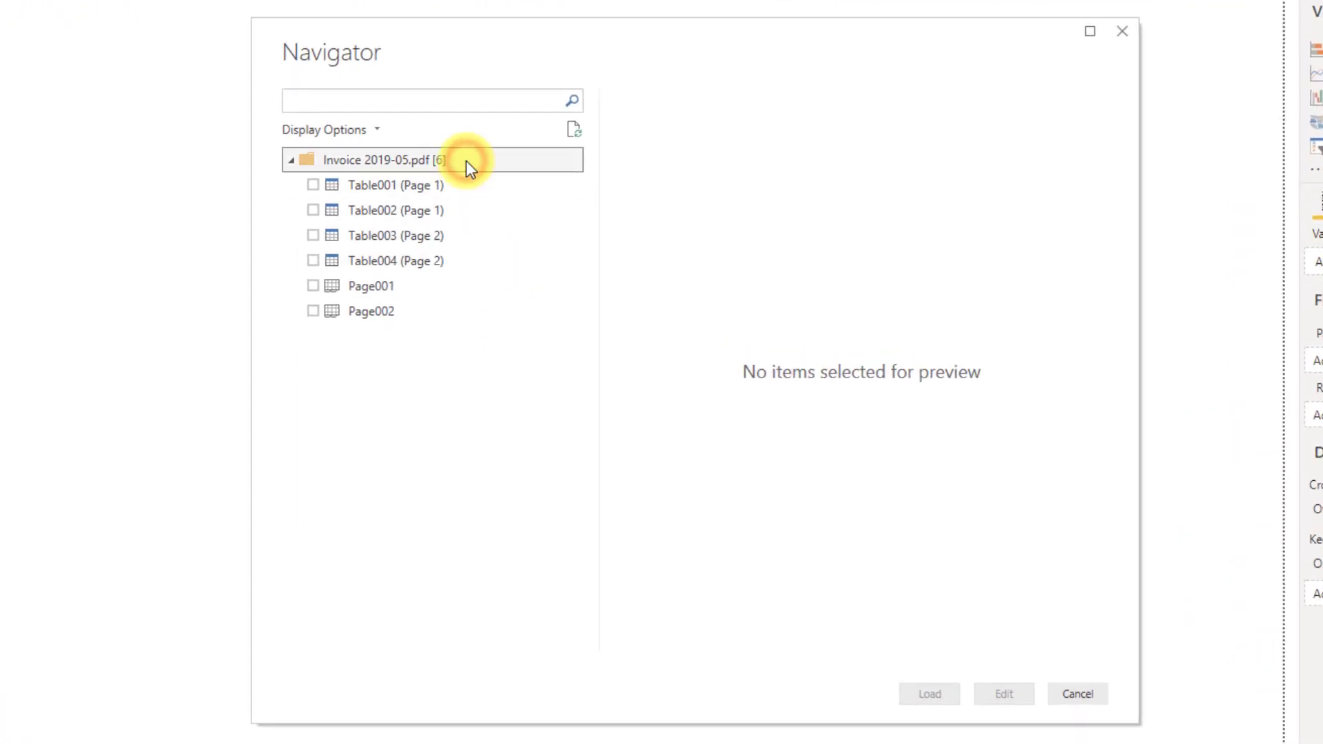
{"action": "left_click", "coordinate": [452, 184]}
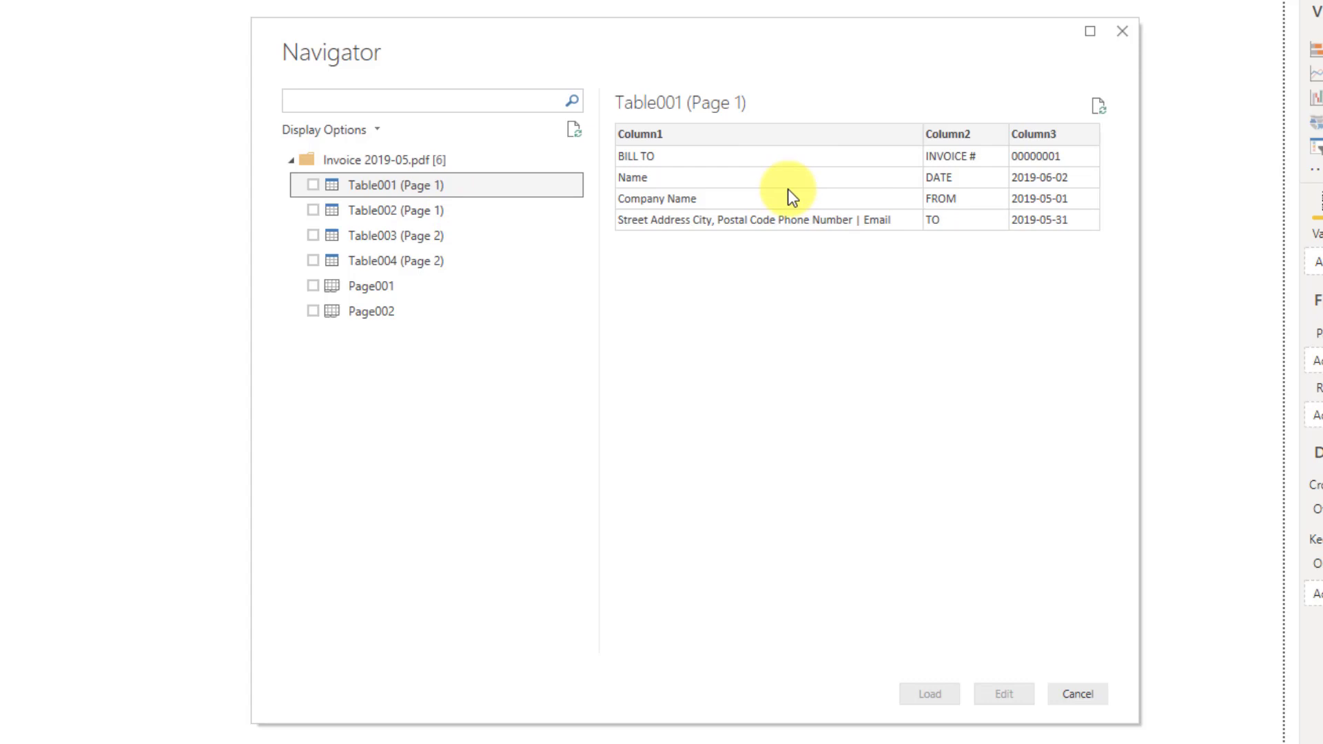
{"action": "left_click", "coordinate": [432, 208]}
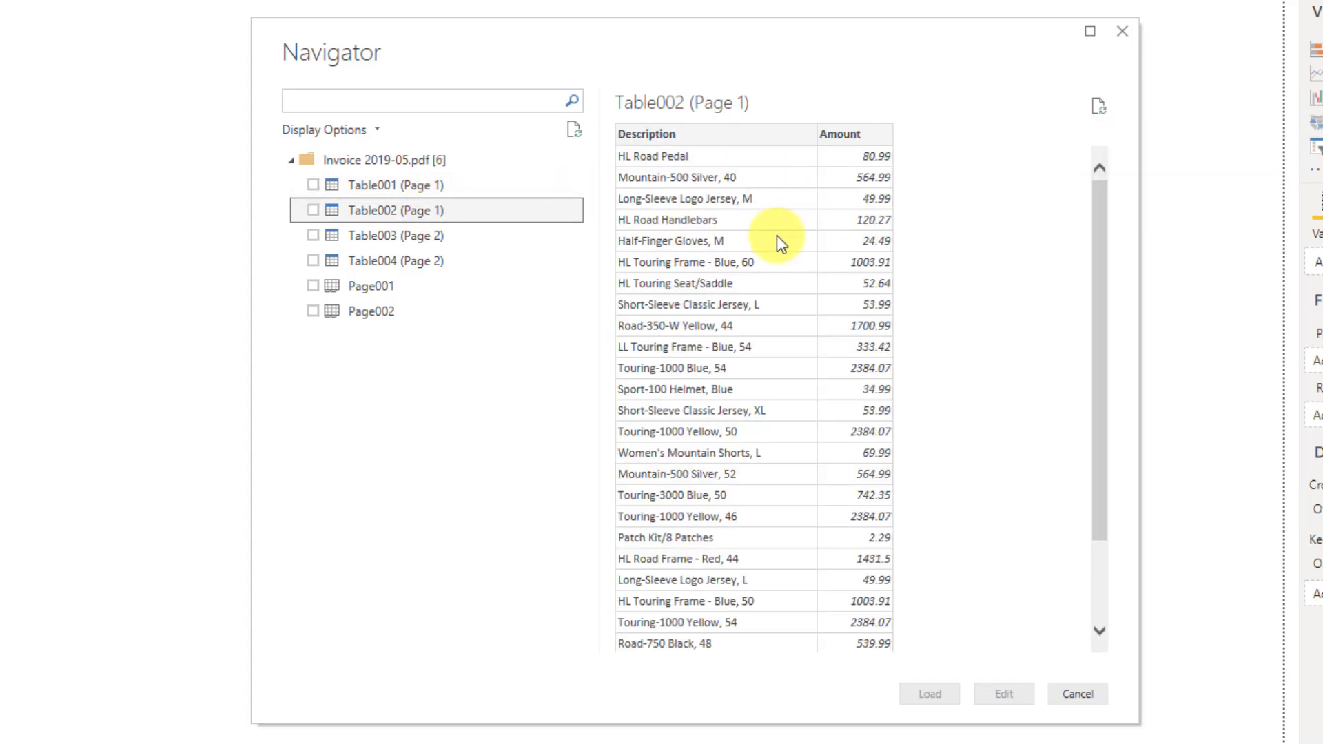
{"action": "left_click", "coordinate": [469, 239]}
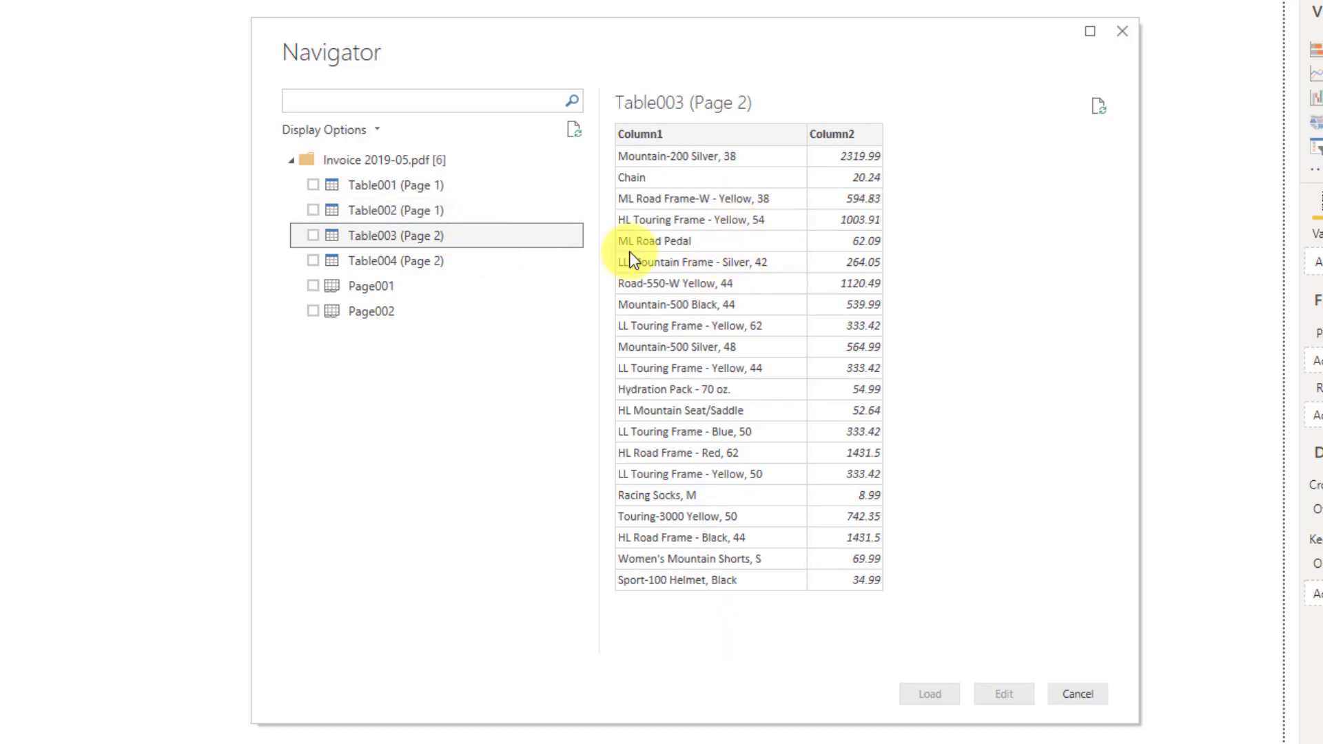
{"action": "left_click", "coordinate": [452, 258]}
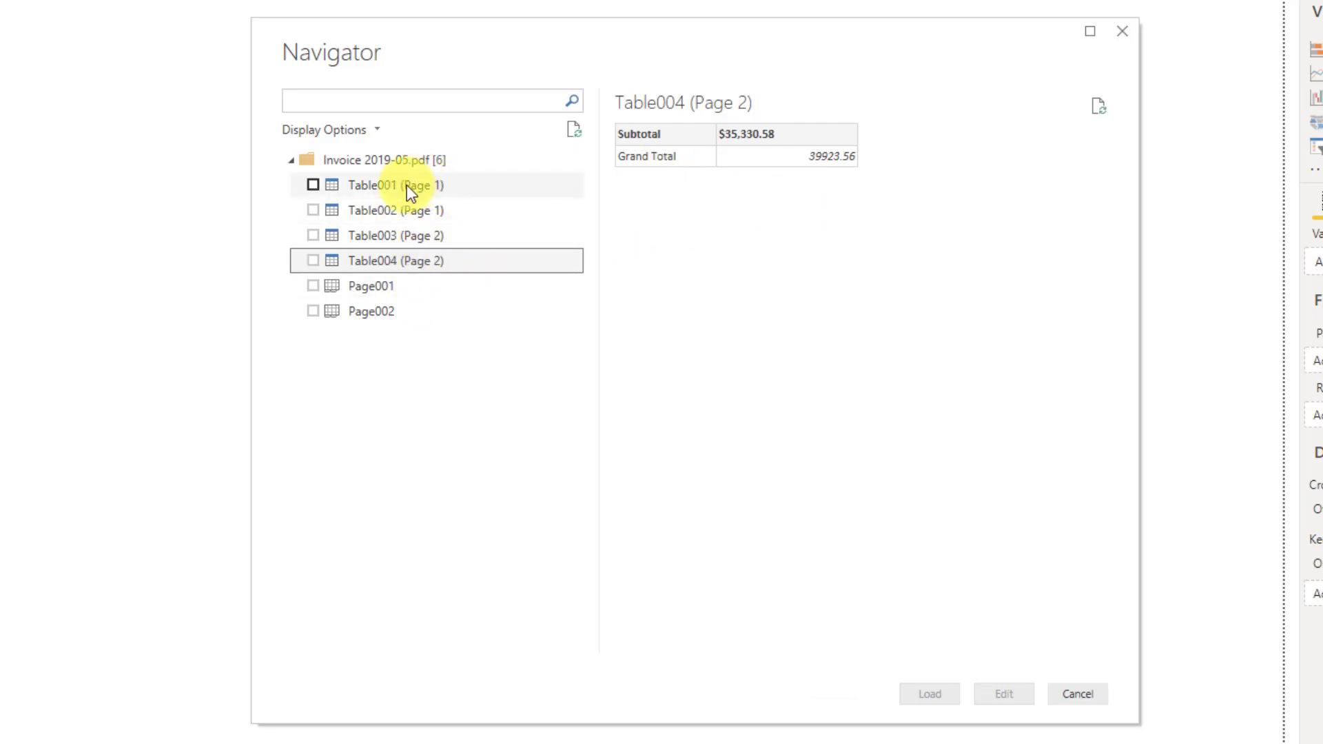
Compare the Page001 and Page002 whole-page previews, ending back on Page001.
{"action": "left_click", "coordinate": [391, 285]}
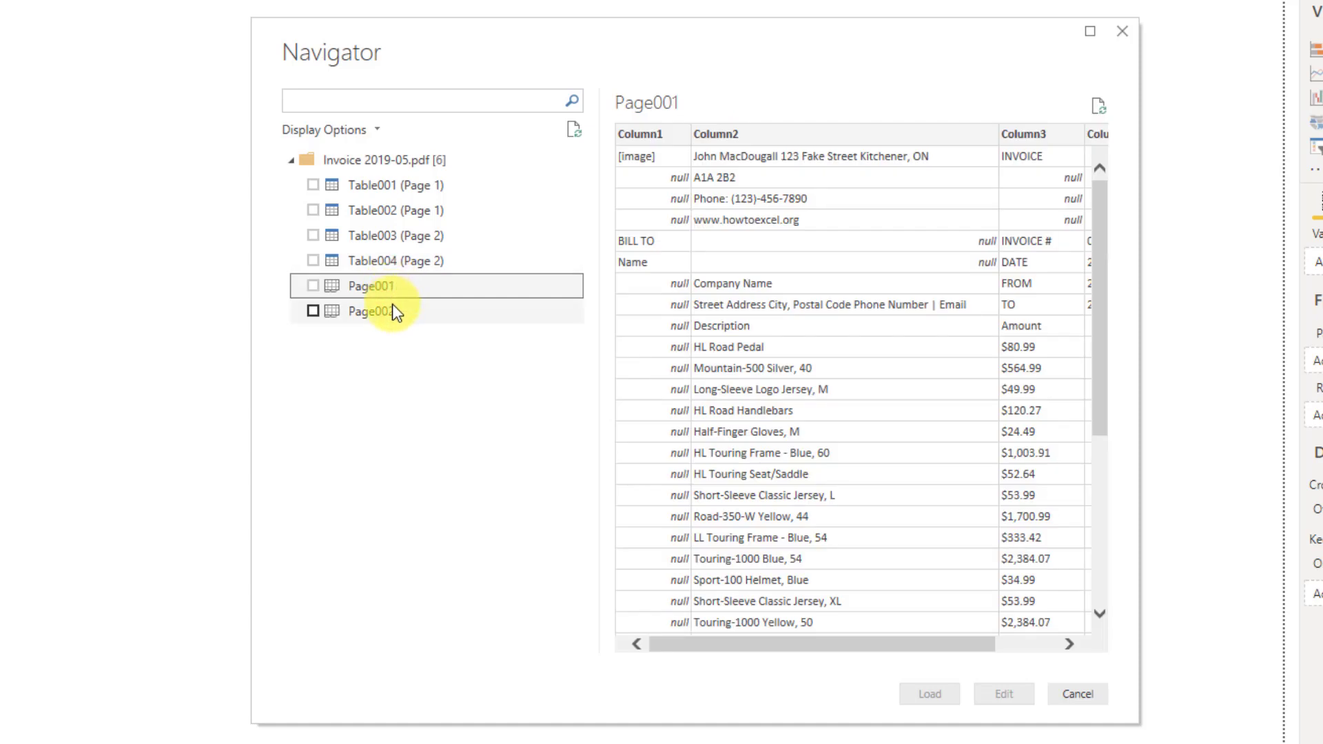
{"action": "left_click", "coordinate": [392, 311]}
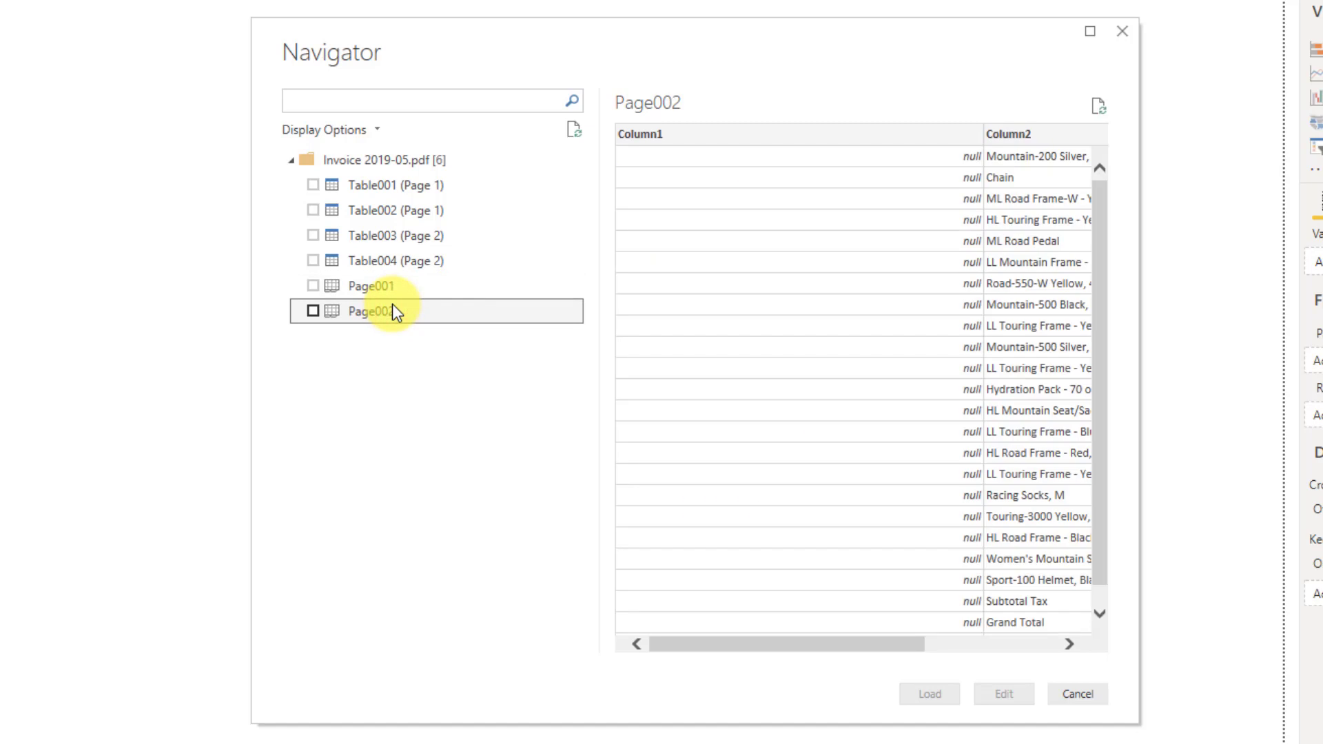
{"action": "left_click", "coordinate": [396, 290]}
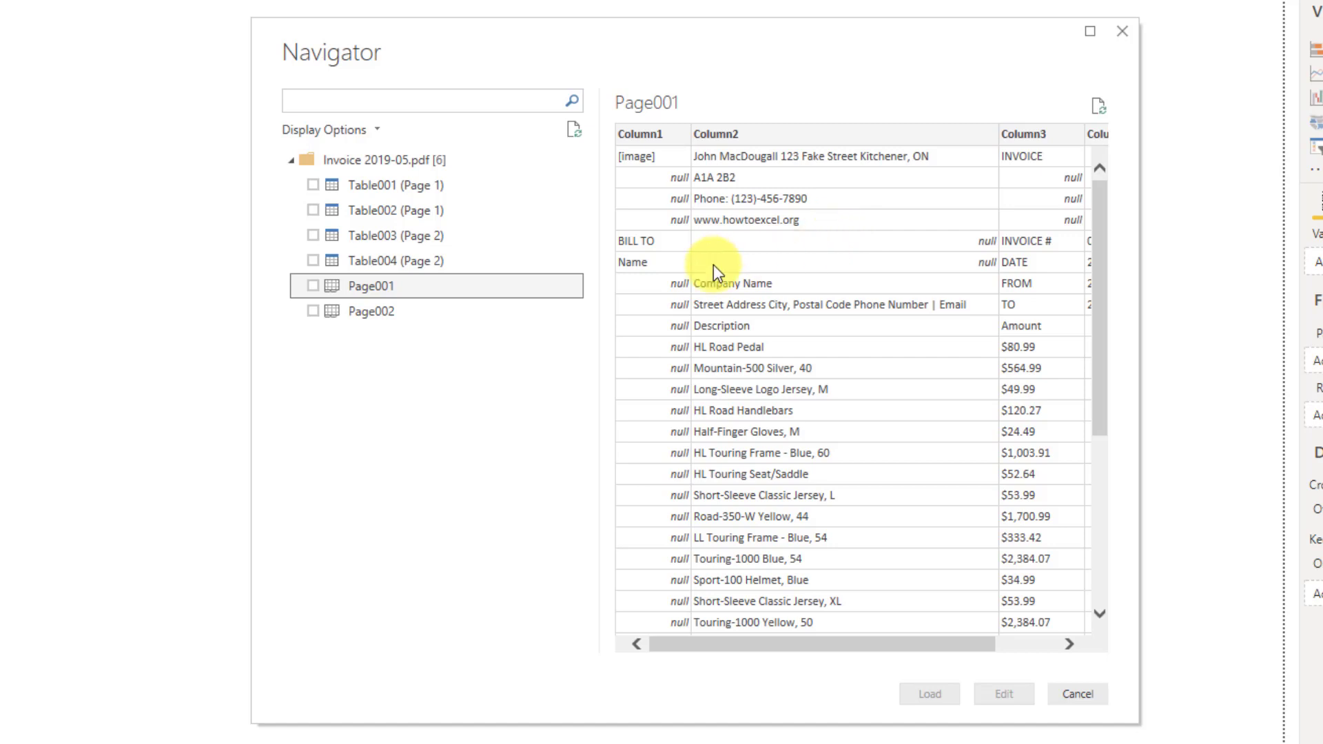
Select Table003 and Table002 in the Navigator for import.
{"action": "left_click", "coordinate": [315, 236]}
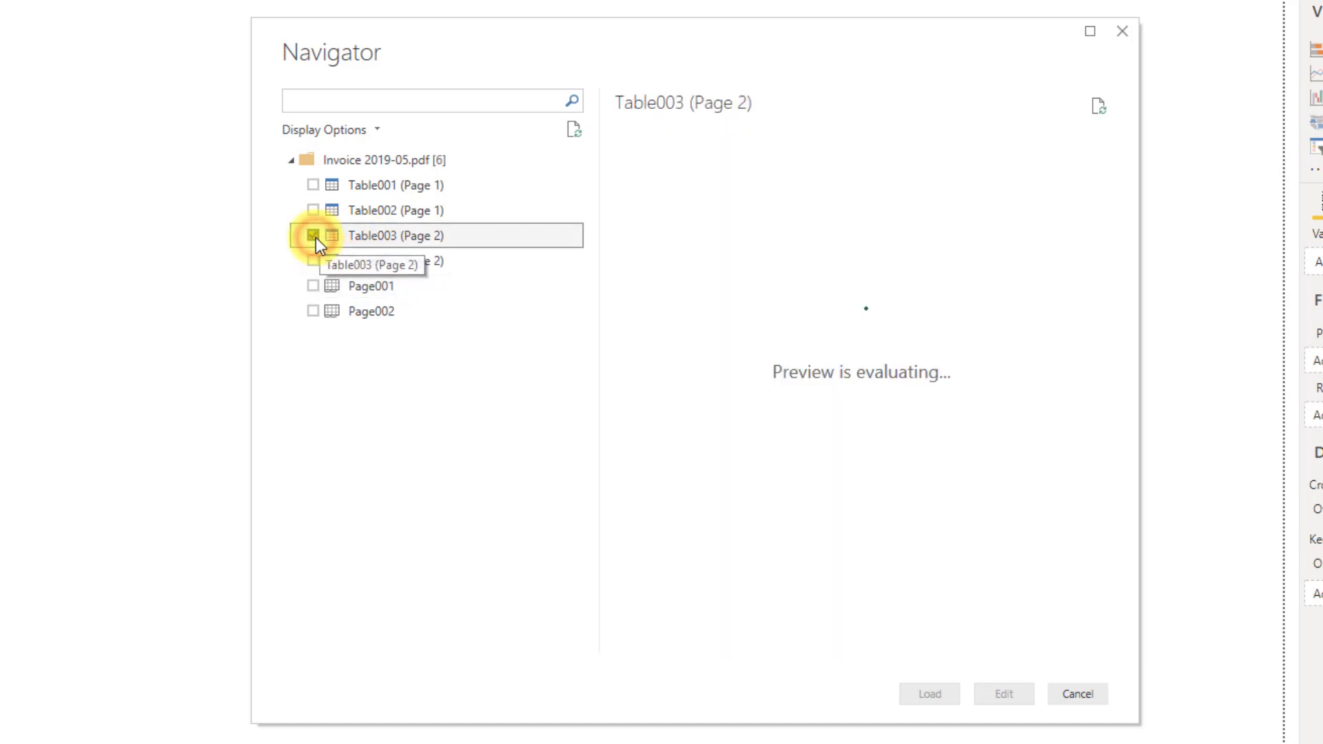
{"action": "left_click", "coordinate": [313, 211]}
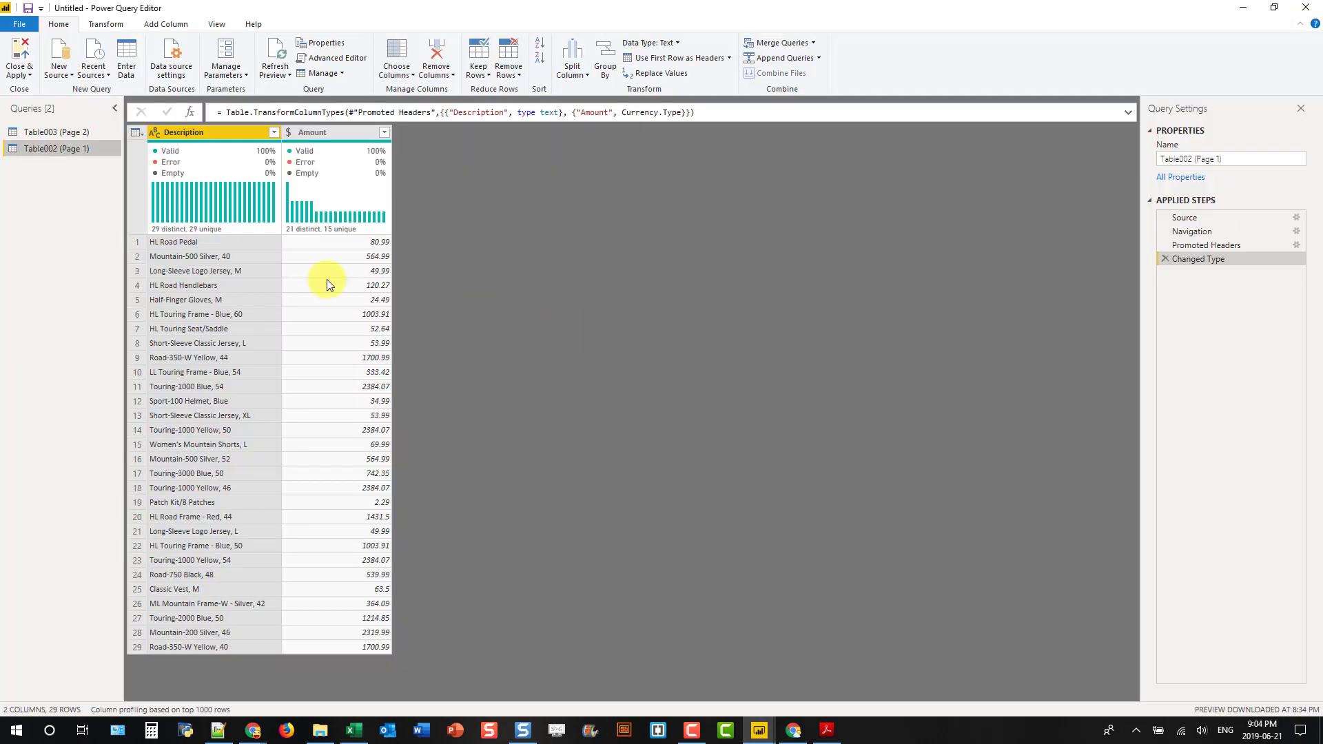
In the Table003 query, rename Column1 to Description and Column2 to Amount.
{"action": "left_click", "coordinate": [58, 132]}
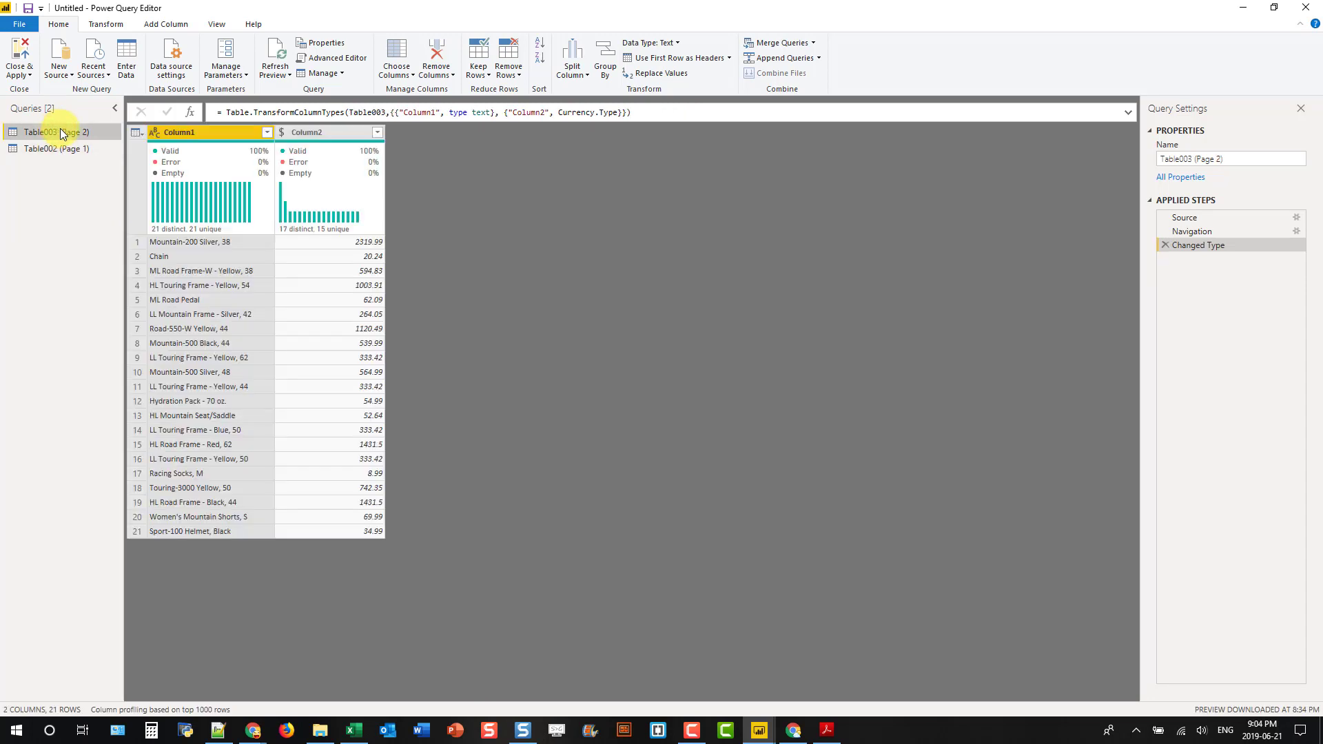
{"action": "left_click", "coordinate": [190, 131]}
{"action": "double_click", "coordinate": [191, 132]}
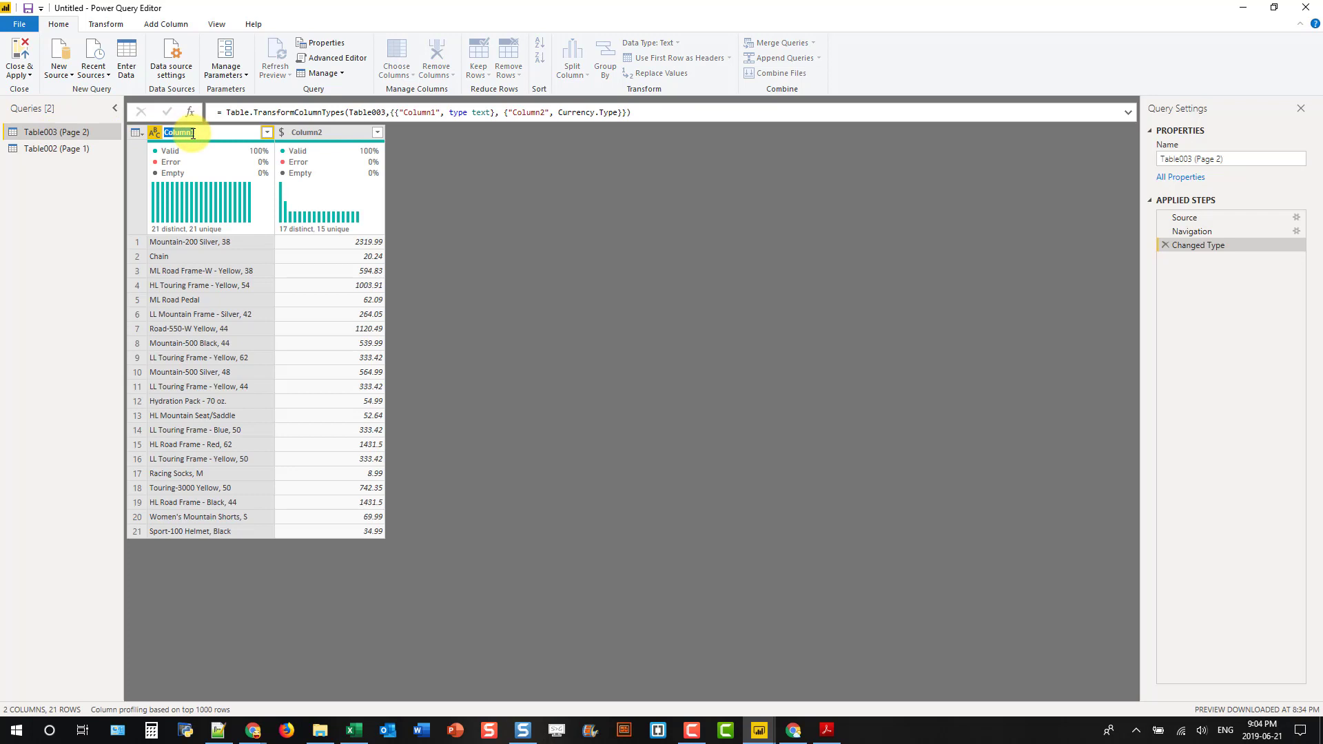
{"action": "type", "text": "Description"}
{"action": "key", "text": "Return"}
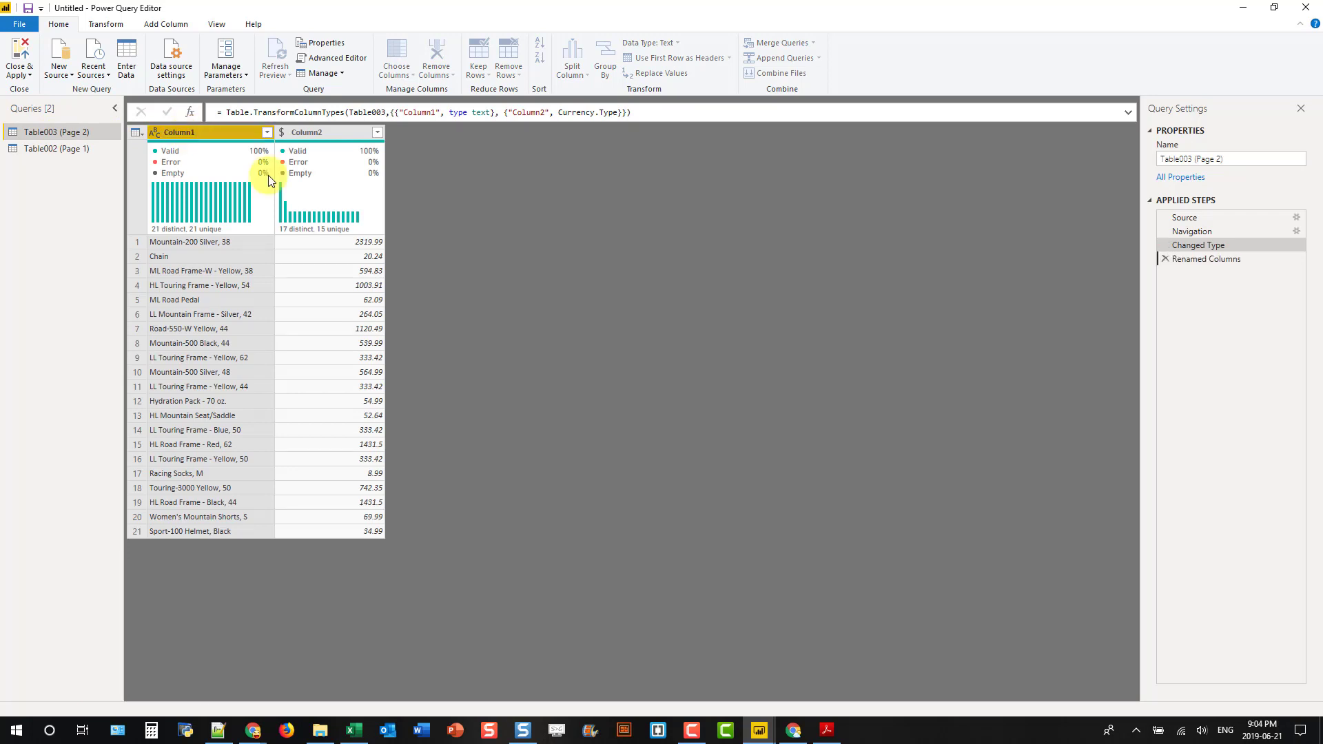
{"action": "double_click", "coordinate": [326, 132]}
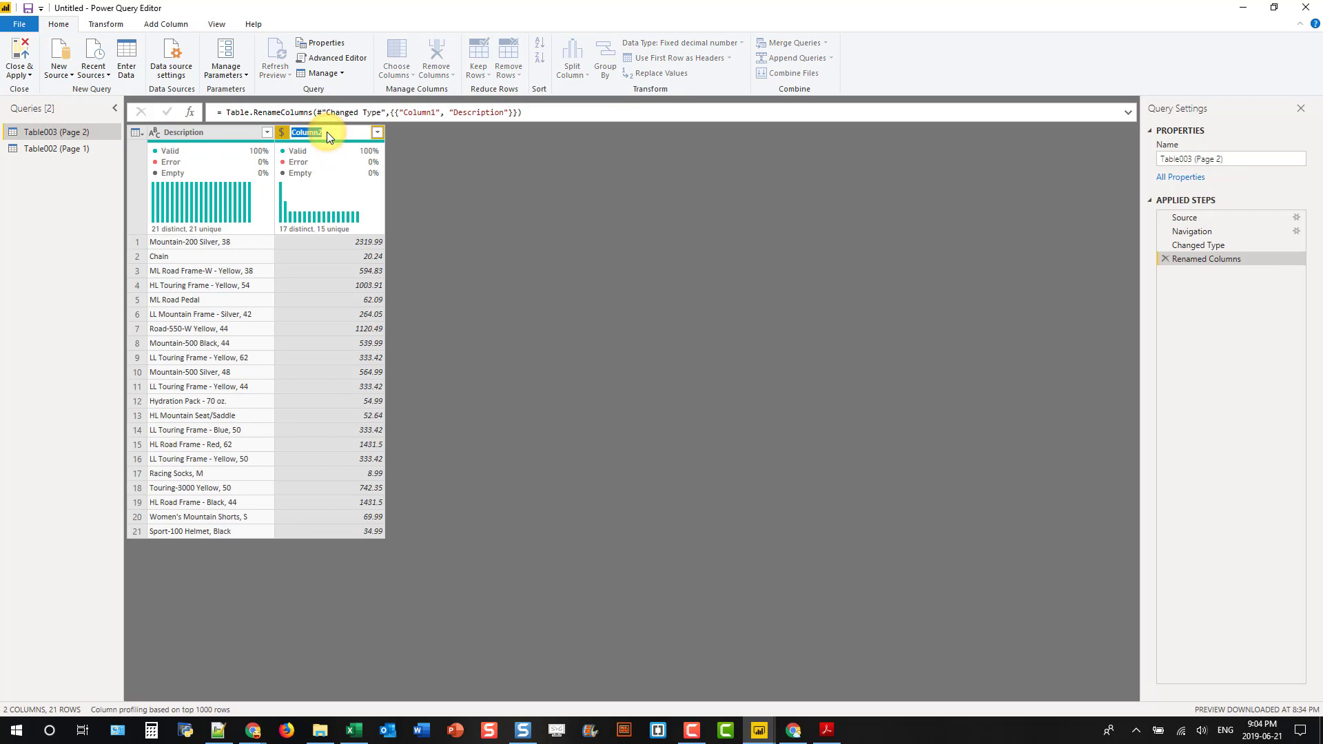
{"action": "type", "text": "Amount"}
{"action": "key", "text": "Return"}
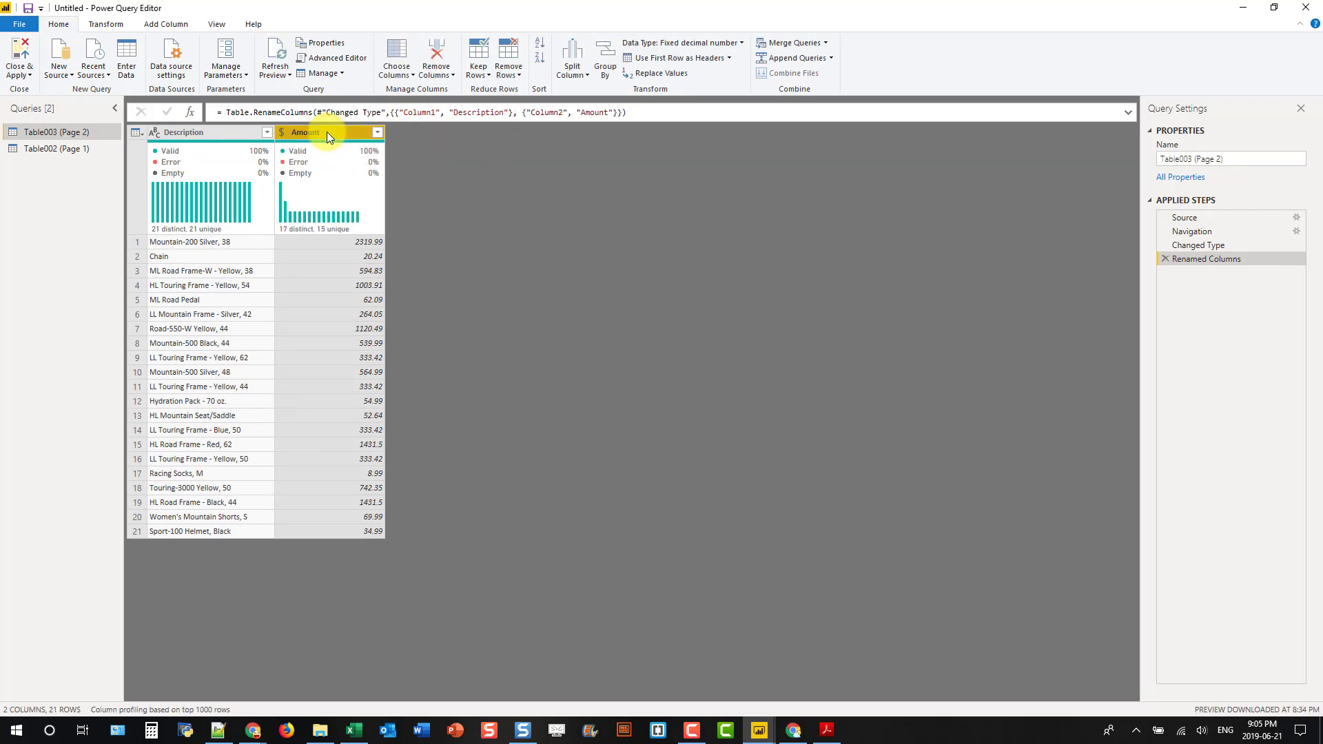
Append Table003 (Page 2) to Table002 (Page 1) as a new Append1 query and review its rows.
{"action": "right_click", "coordinate": [45, 180]}
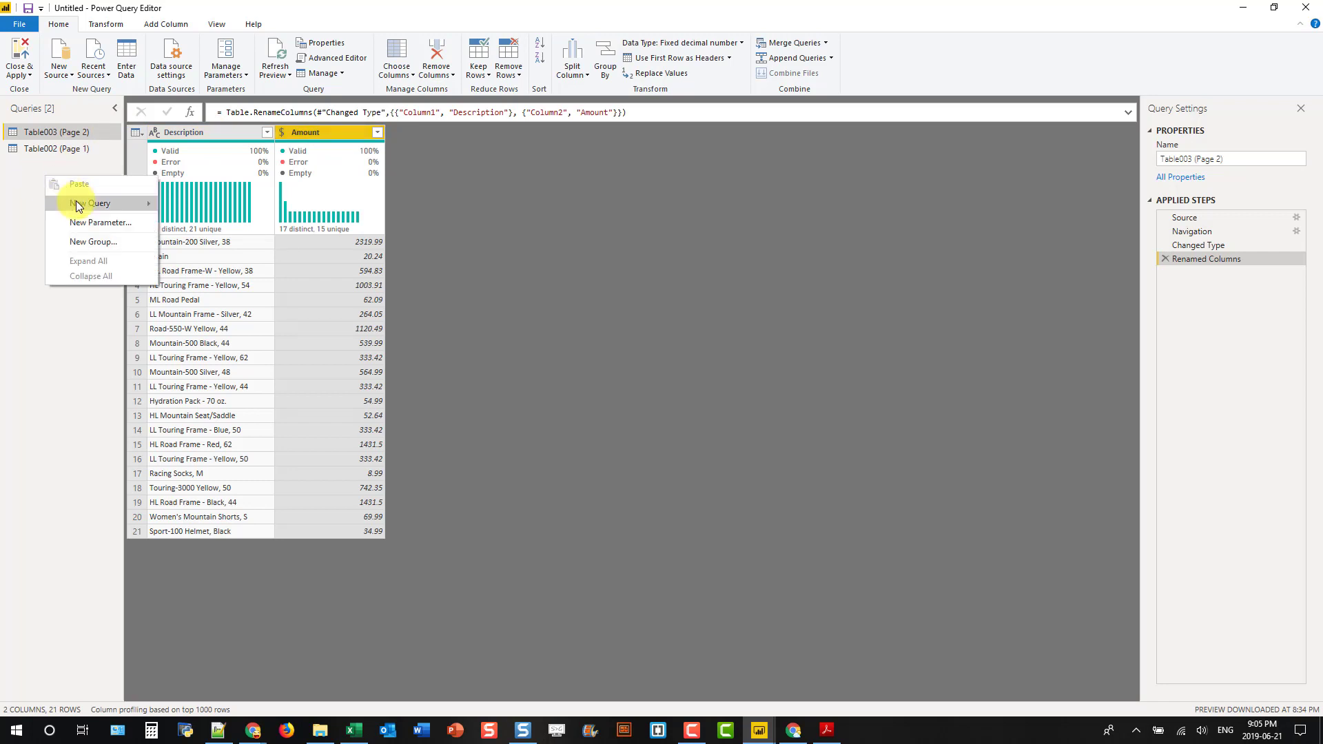
{"action": "mouse_move", "coordinate": [77, 203]}
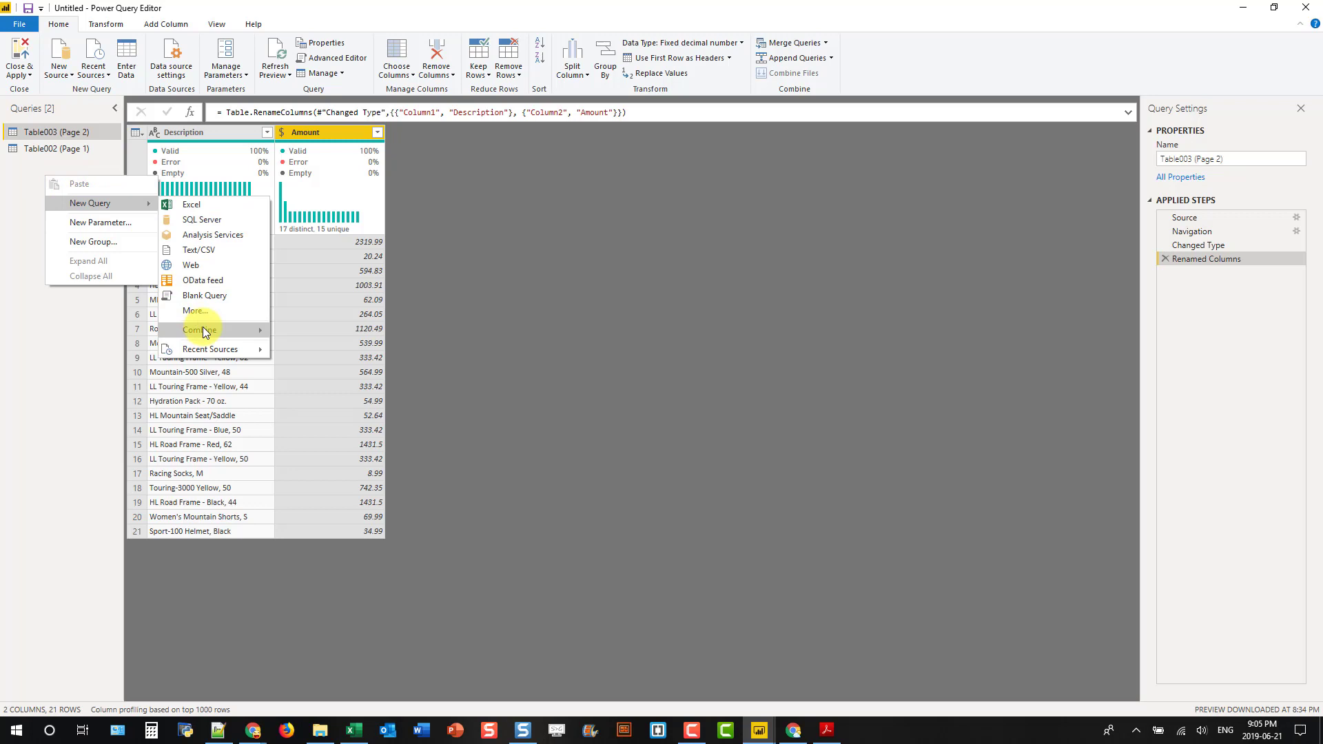
{"action": "mouse_move", "coordinate": [239, 330]}
{"action": "left_click", "coordinate": [310, 348]}
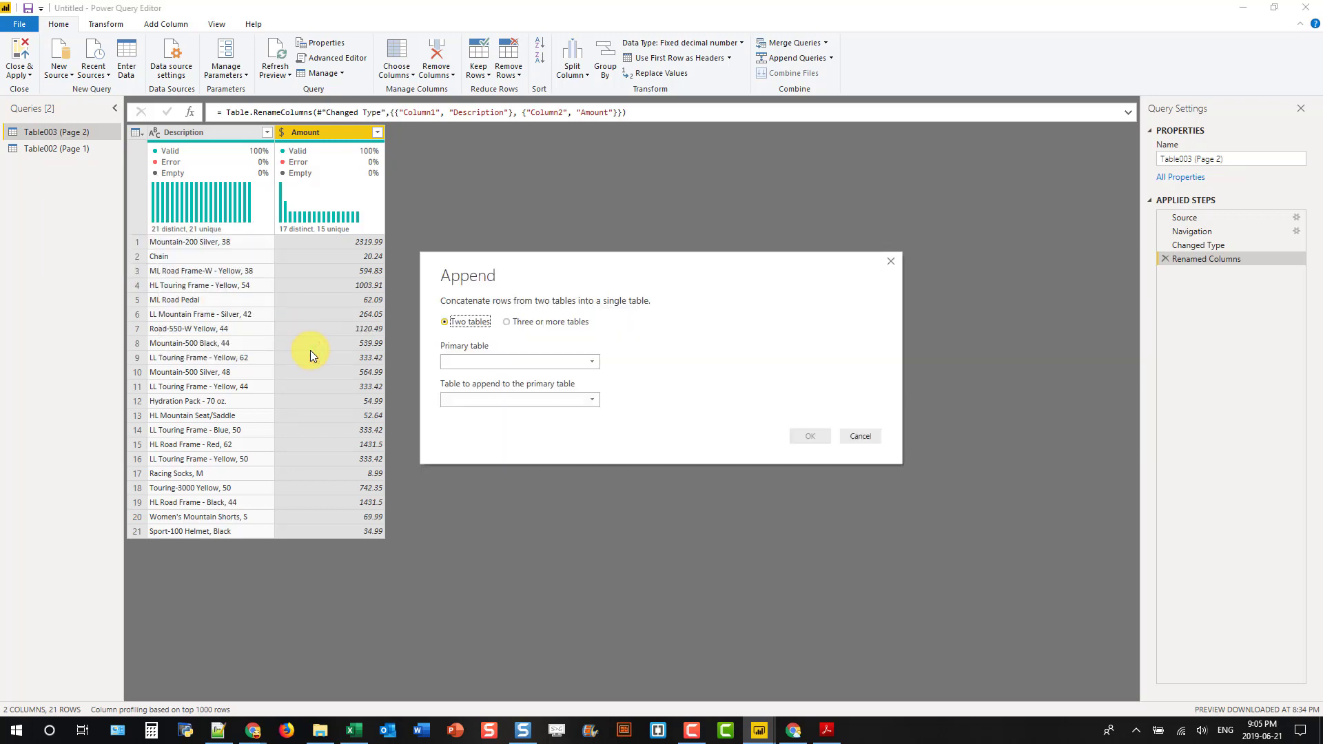
{"action": "left_click", "coordinate": [473, 365]}
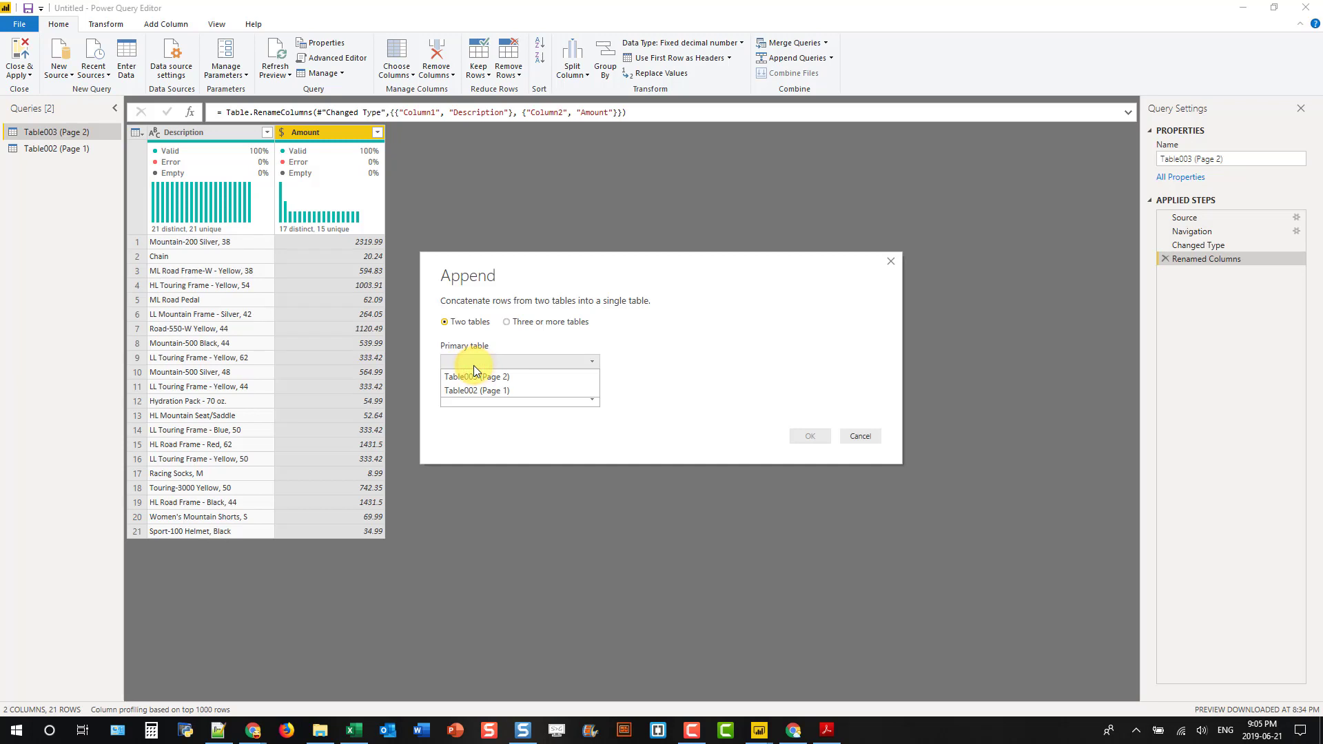
{"action": "left_click", "coordinate": [473, 390]}
{"action": "left_click", "coordinate": [474, 400]}
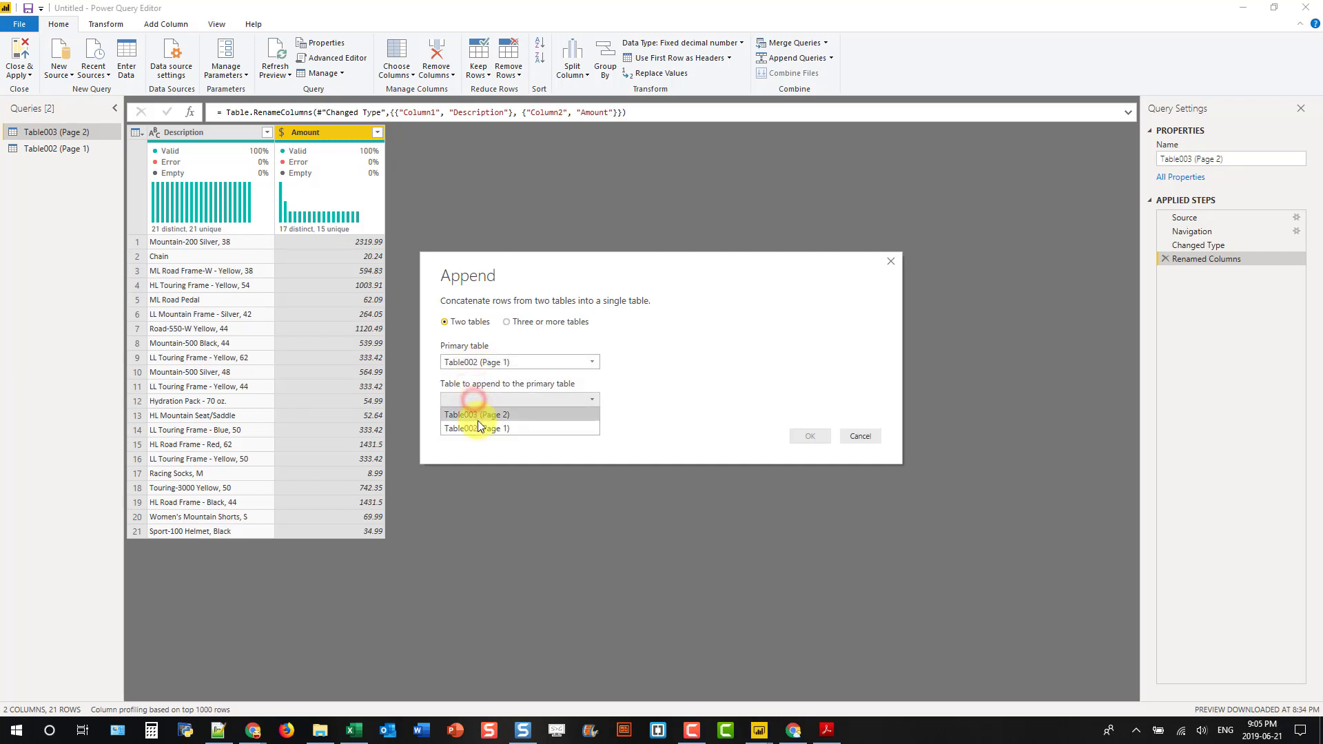
{"action": "left_click", "coordinate": [478, 417]}
{"action": "left_click", "coordinate": [819, 435]}
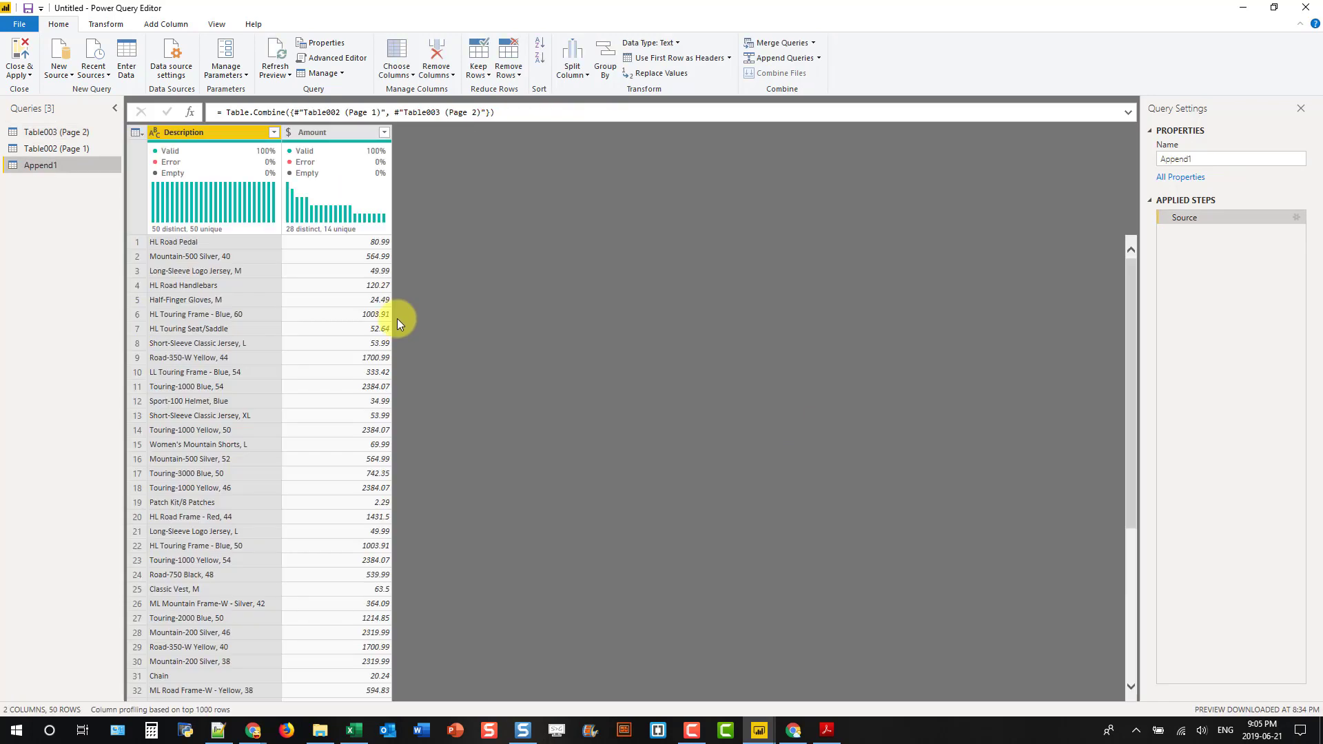
{"action": "scroll", "coordinate": [324, 307], "scroll_direction": "down", "scroll_amount": 6}
{"action": "scroll", "coordinate": [320, 309], "scroll_direction": "up", "scroll_amount": 6}
Close & Apply the query changes and switch to Data view.
{"action": "left_click", "coordinate": [22, 75]}
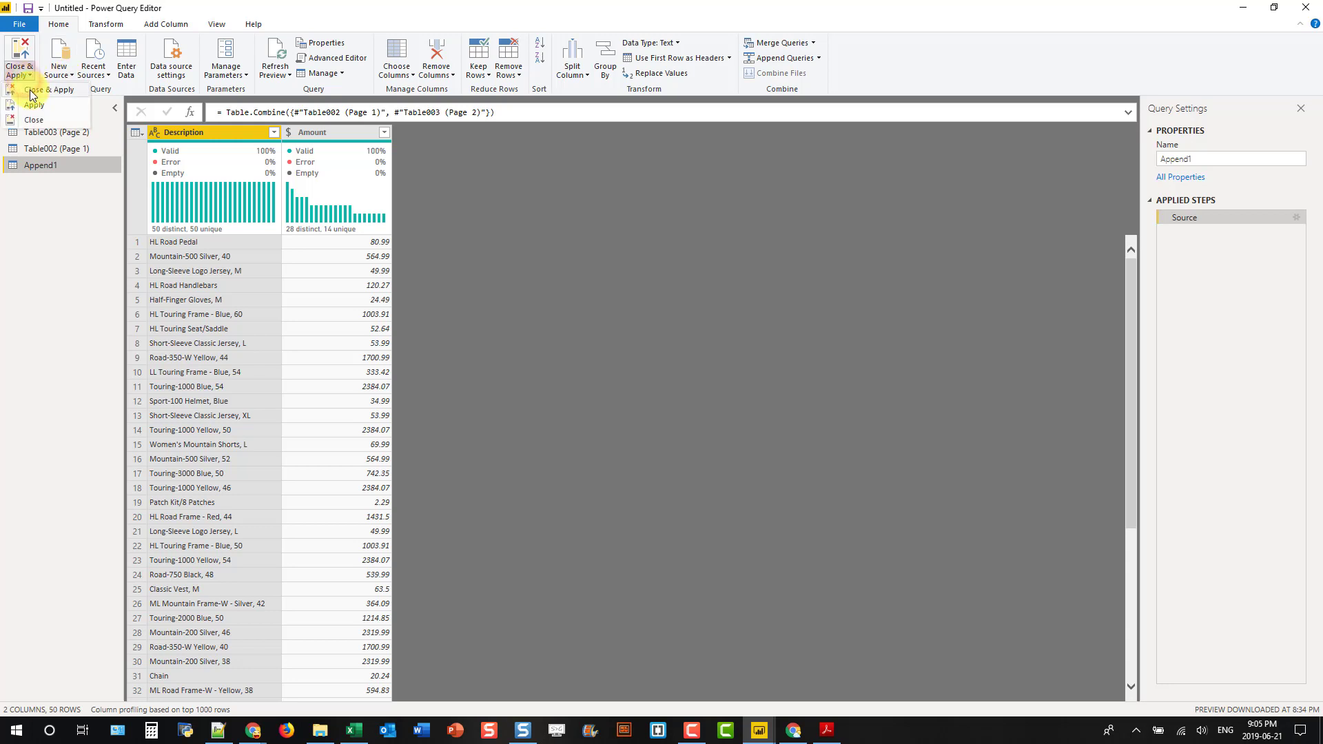
{"action": "left_click", "coordinate": [30, 89]}
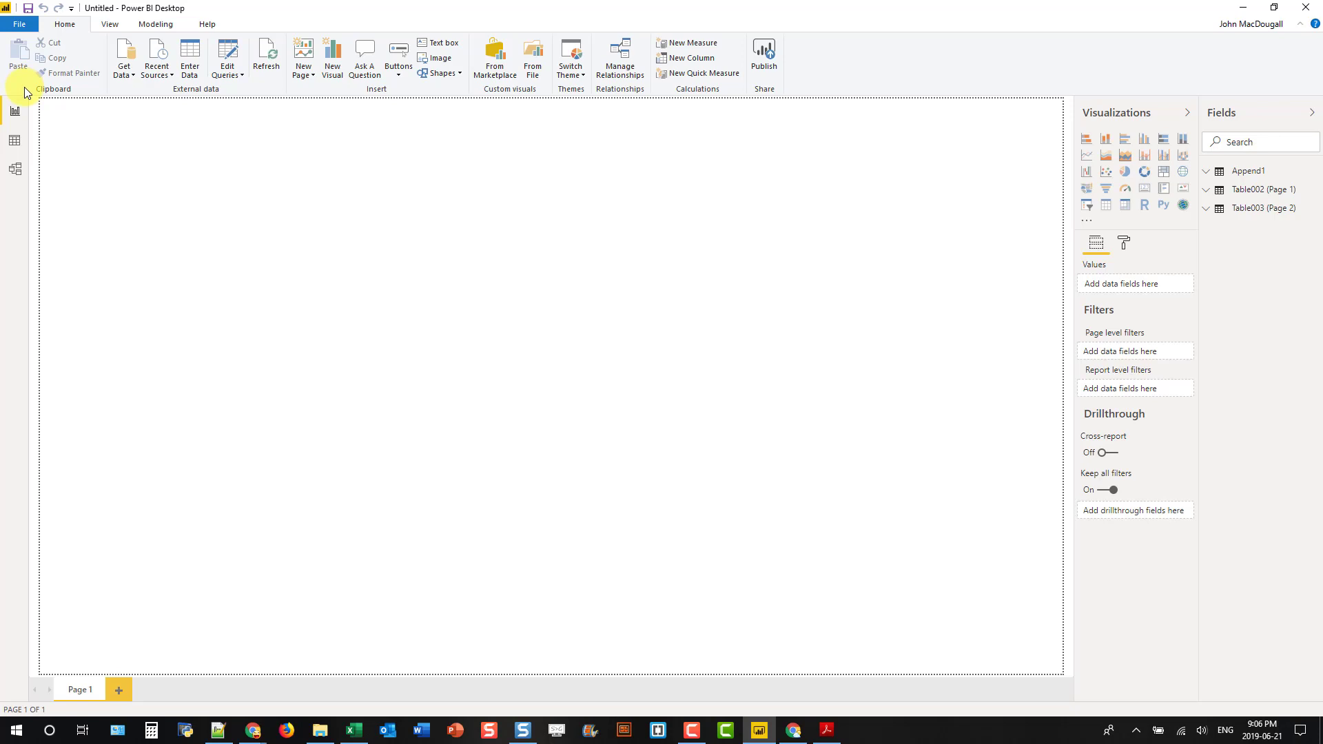
{"action": "left_click", "coordinate": [15, 139]}
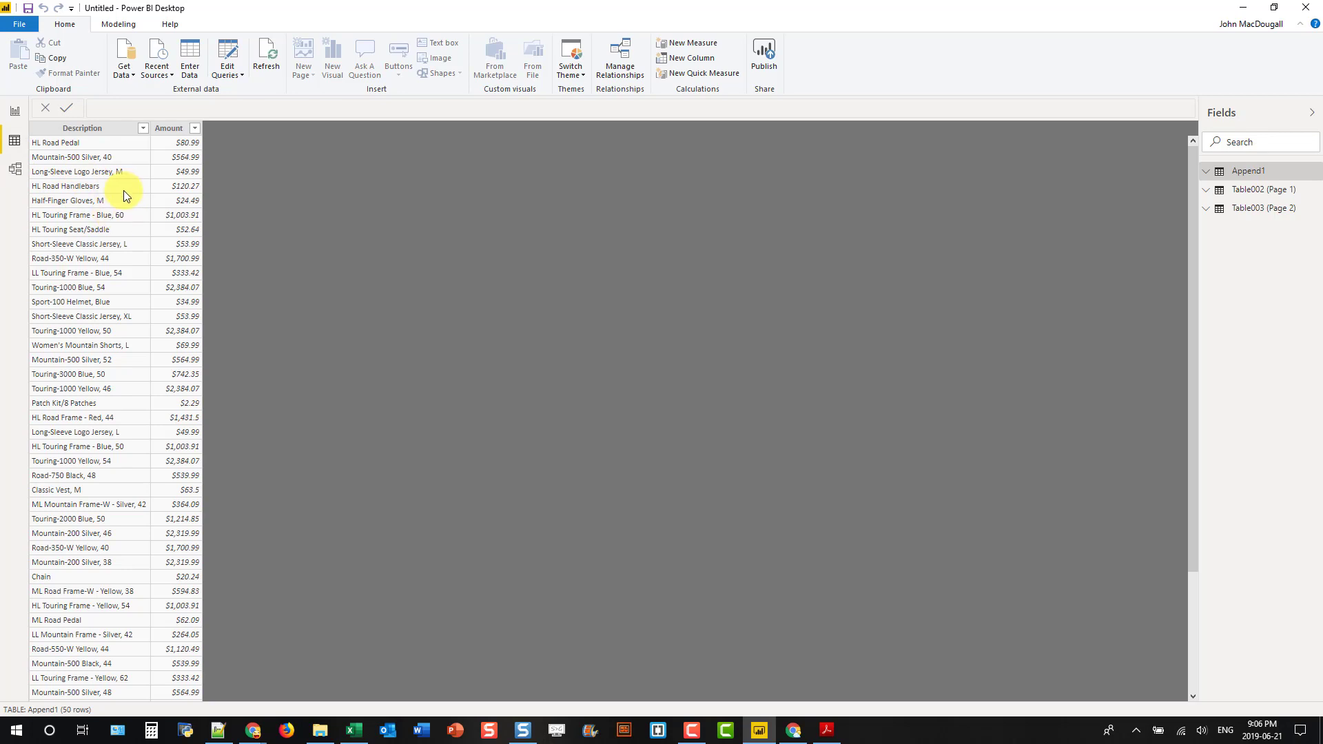
Copy the entire Append1 table from the Fields pane for pasting into Excel.
{"action": "left_click", "coordinate": [1258, 175]}
{"action": "right_click", "coordinate": [1258, 173]}
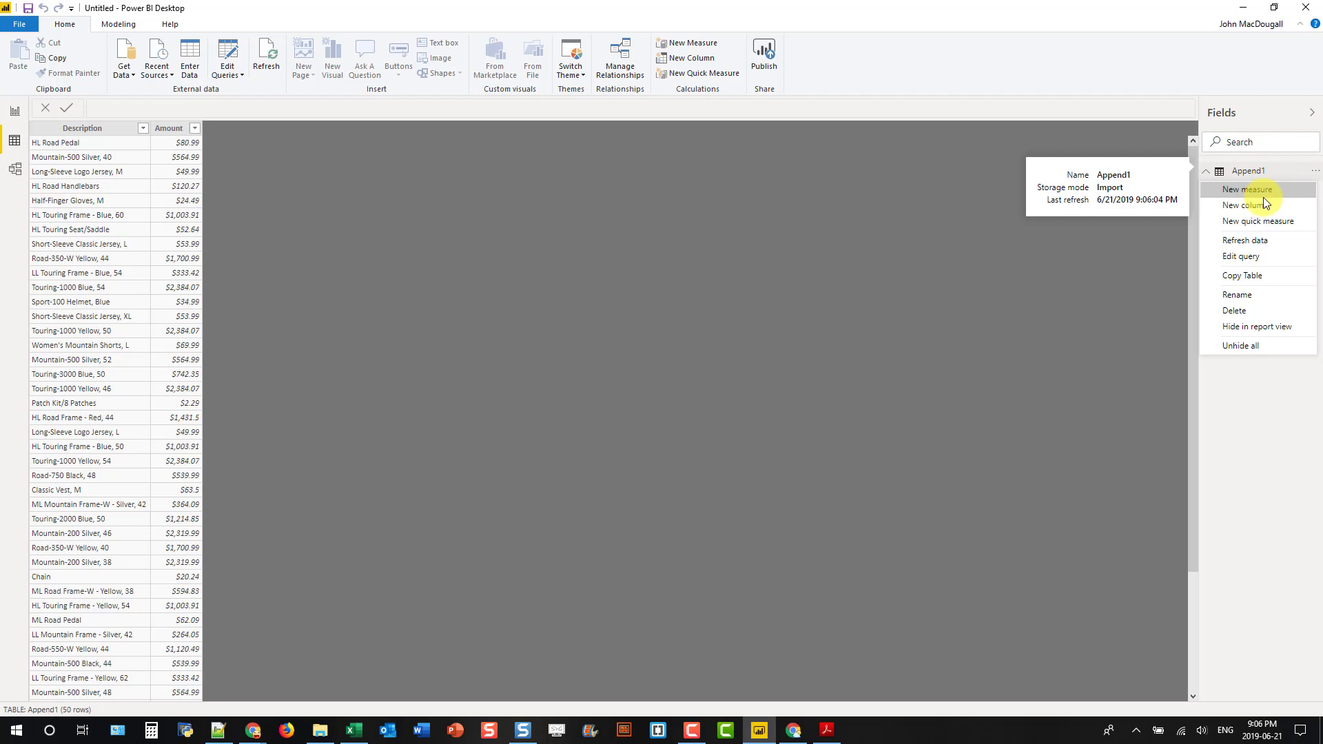
{"action": "left_click", "coordinate": [1251, 274]}
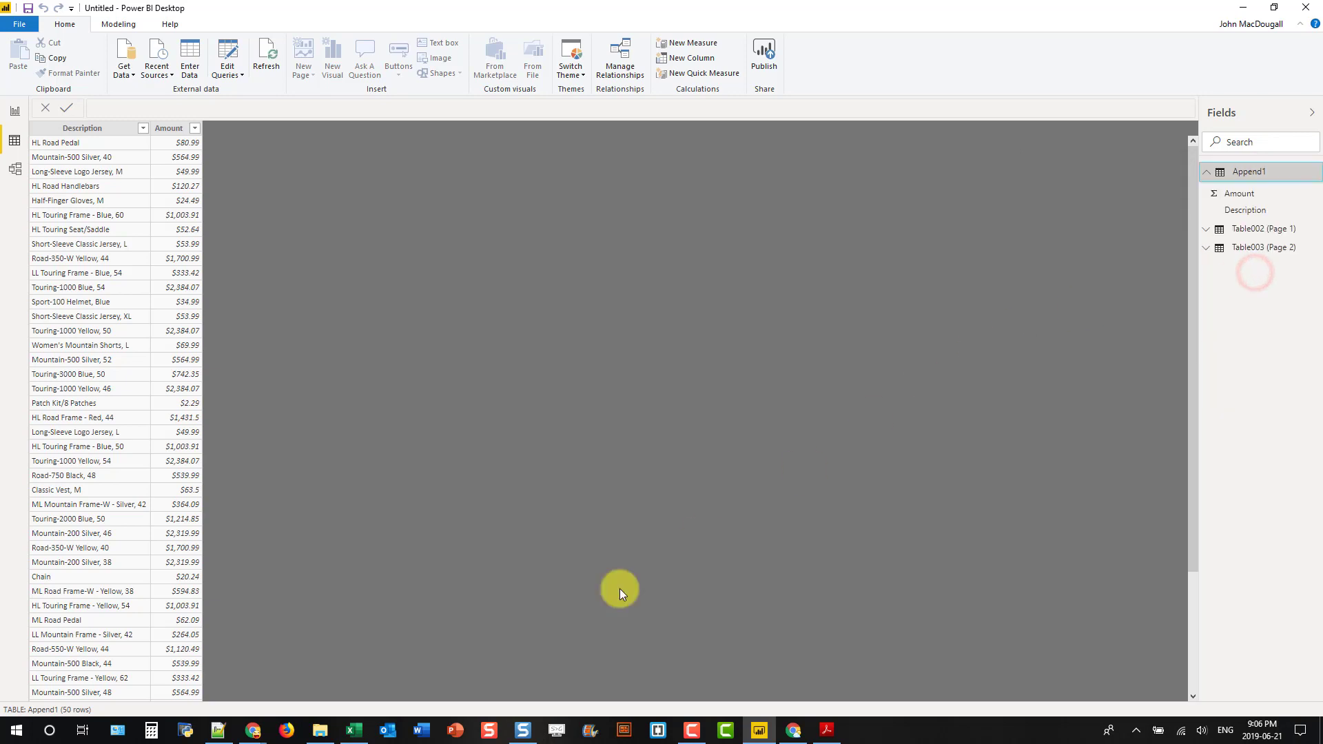
{"action": "left_click", "coordinate": [354, 730]}
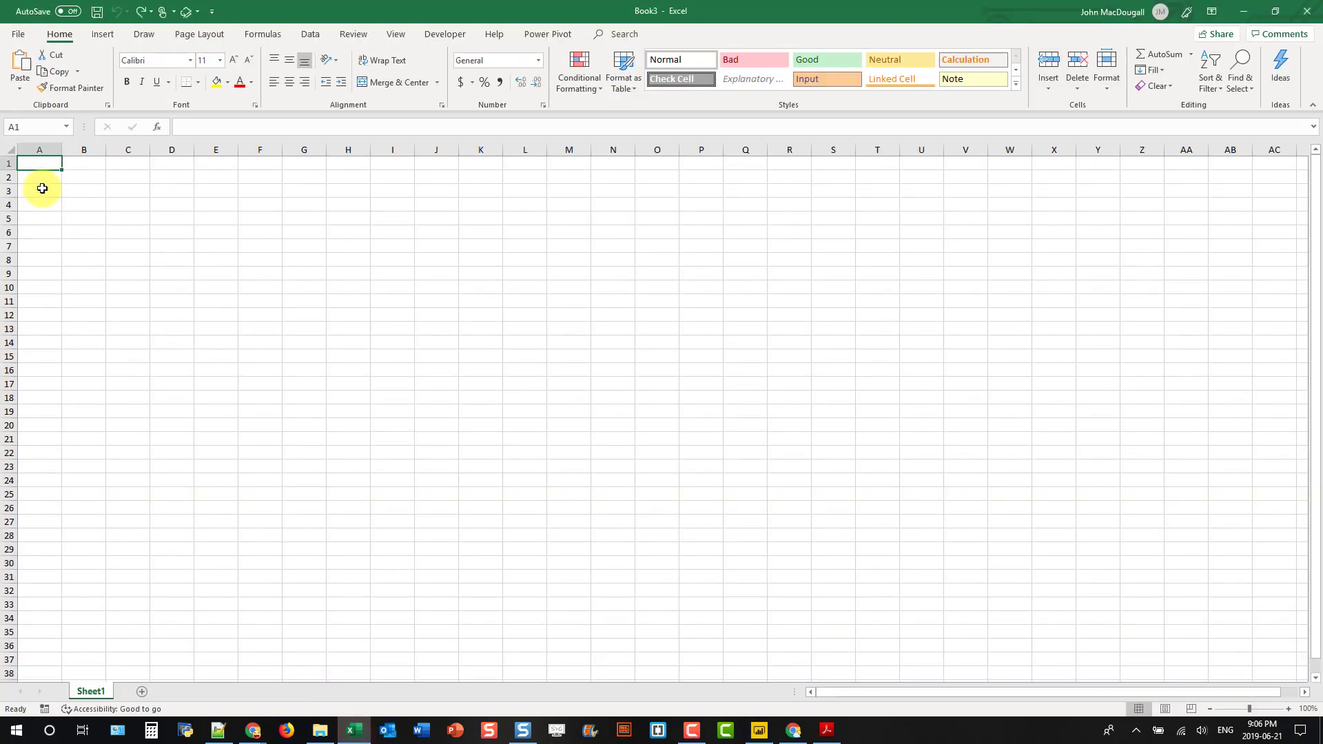
Paste the Append1 table at A1 of Sheet1 and autofit columns A and B.
{"action": "right_click", "coordinate": [44, 163]}
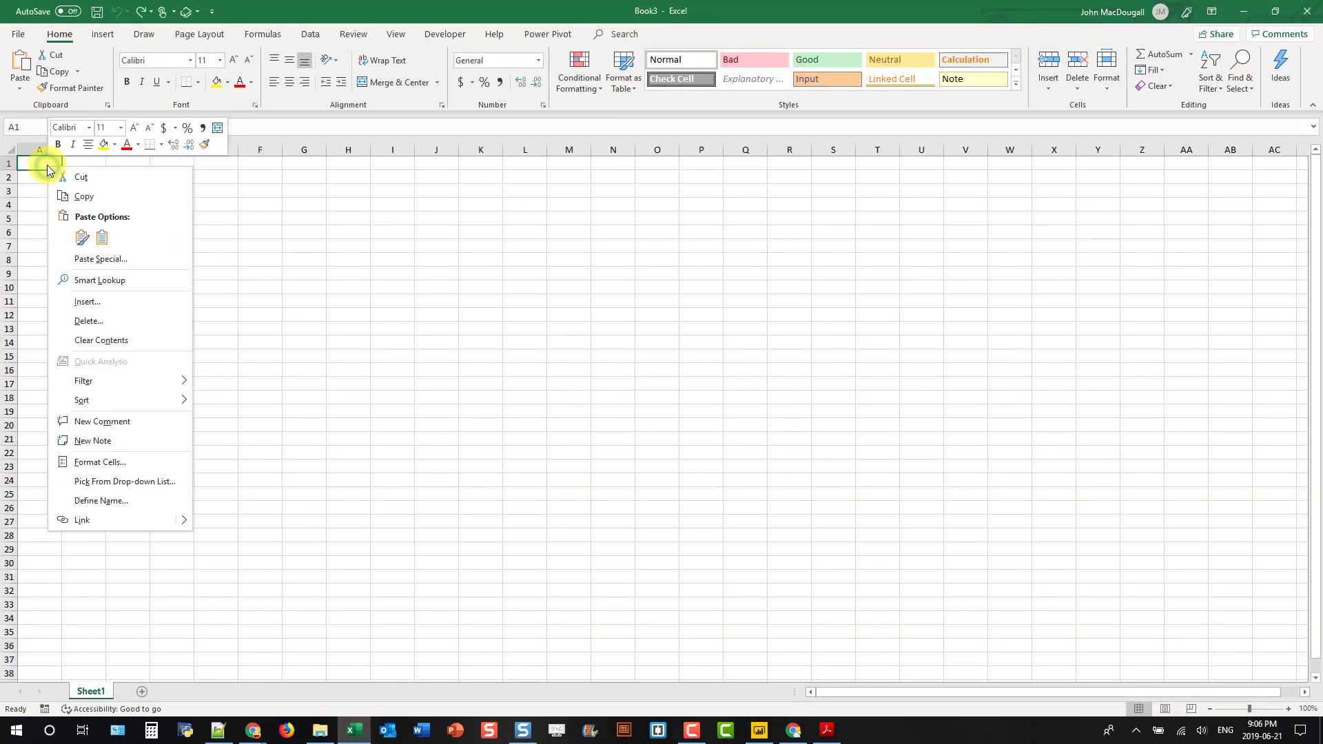
{"action": "left_click", "coordinate": [101, 241]}
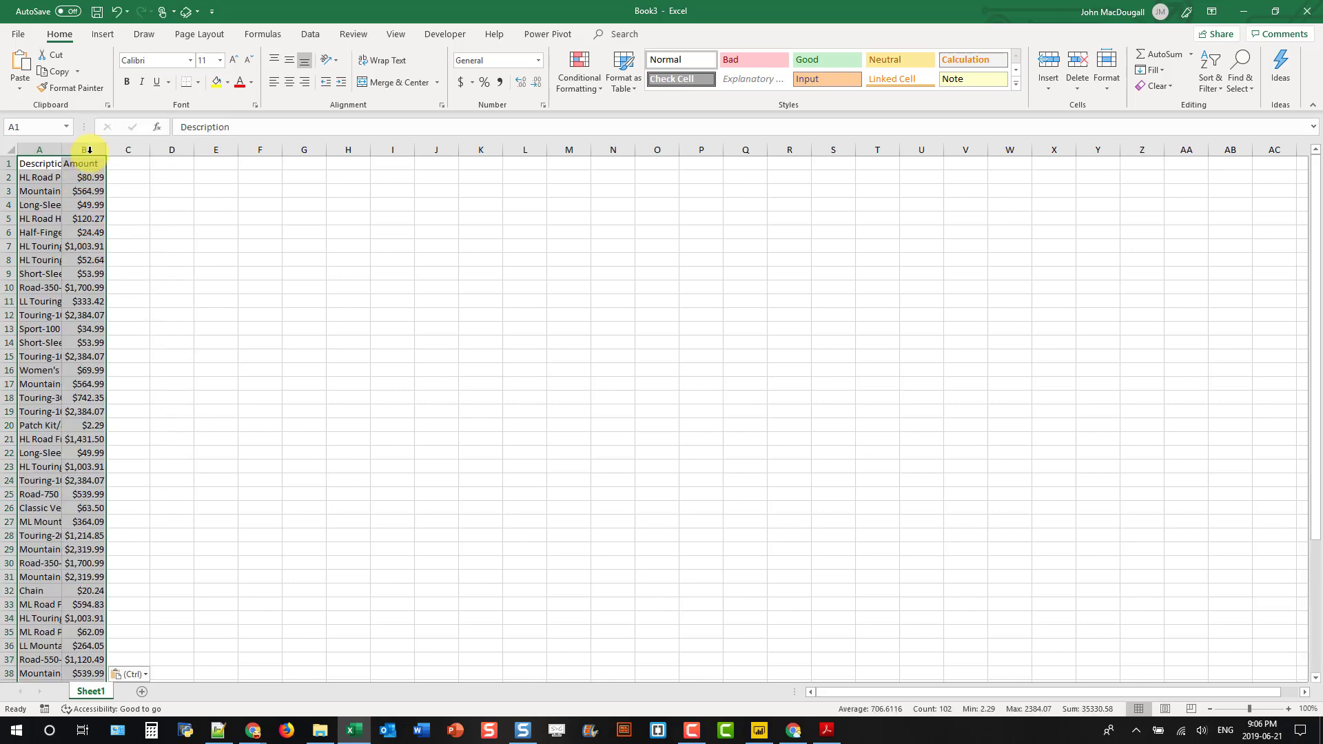
{"action": "left_click_drag", "start_coordinate": [89, 150], "coordinate": [29, 149]}
{"action": "double_click", "coordinate": [62, 149]}
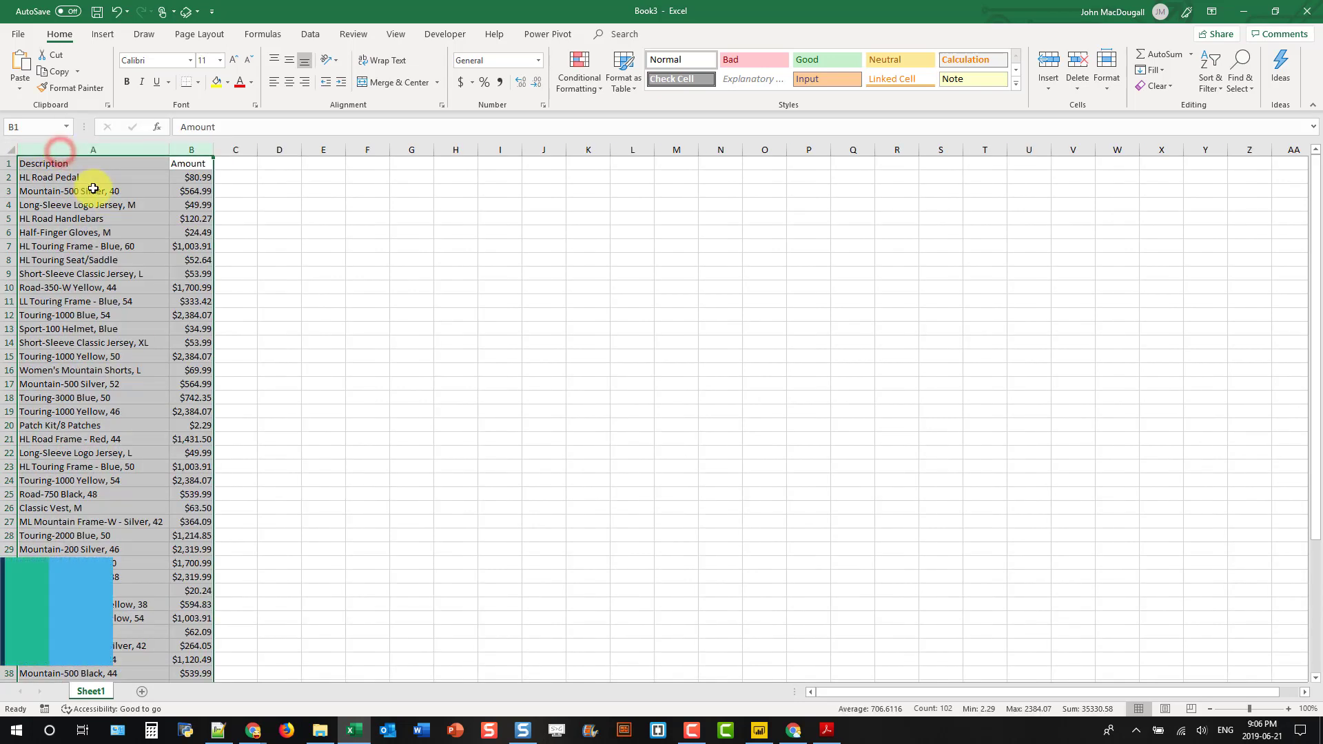
{"action": "left_click", "coordinate": [93, 189]}
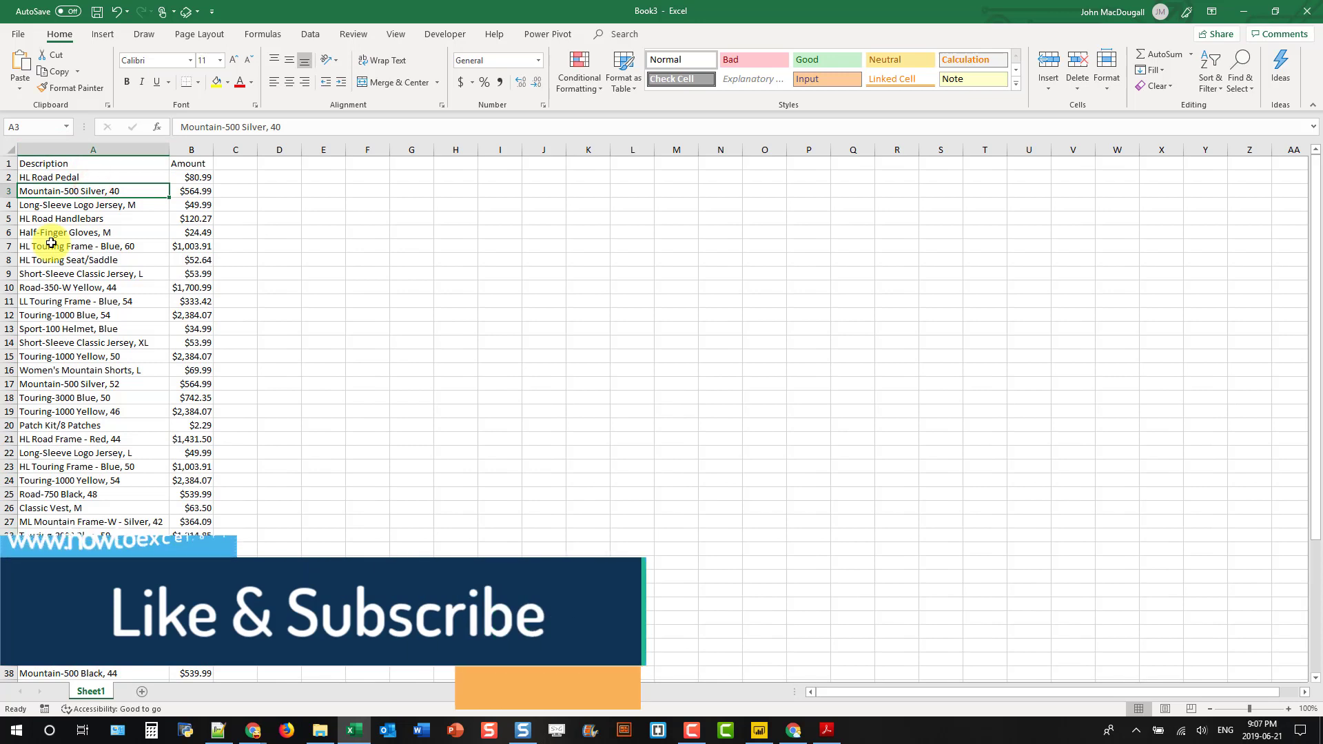